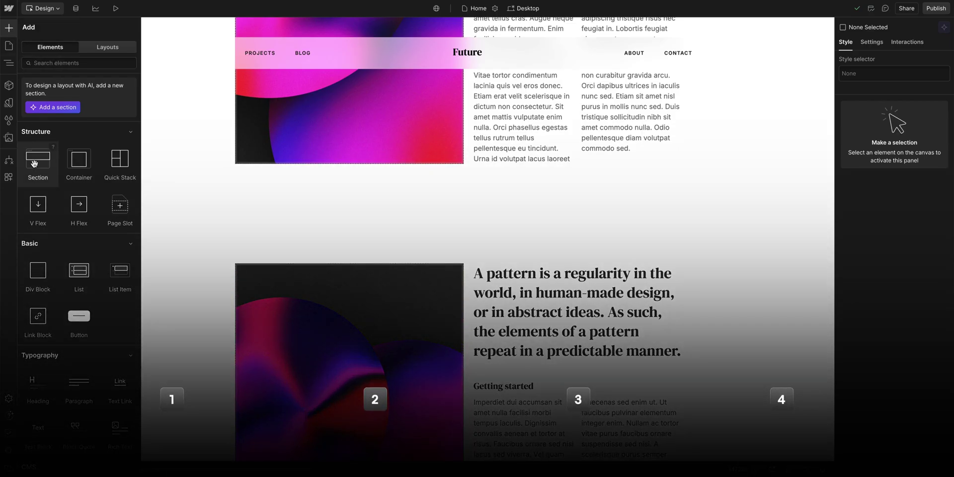
Insert an empty Section between the two content sections after trying a 100vh minimum height
left_click_drag(34, 163, 315, 213)
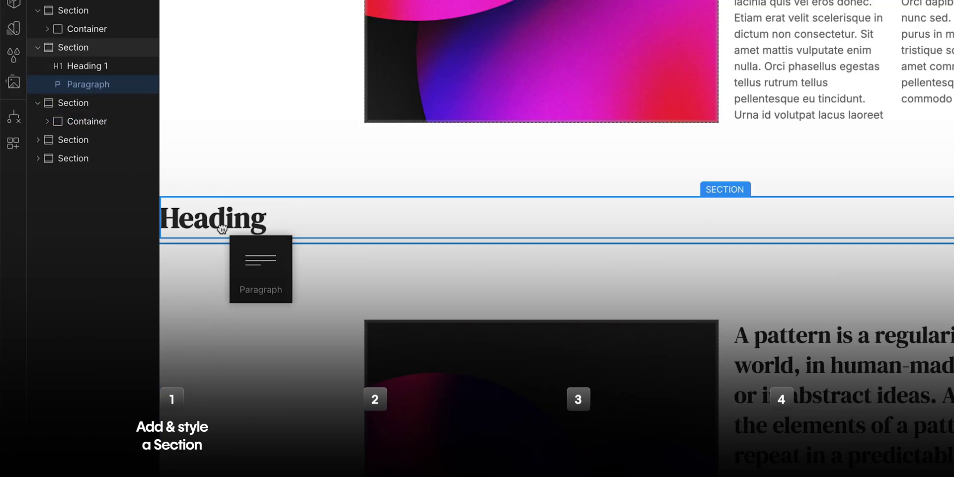
left_click_drag(221, 219, 222, 227)
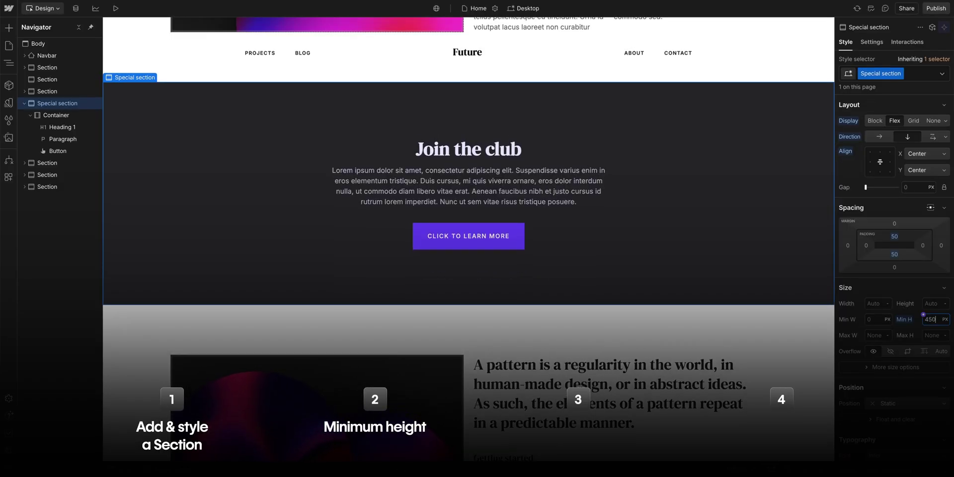
key("BackSpace")
key("BackSpace")
key("BackSpace")
type("100")
key("Return")
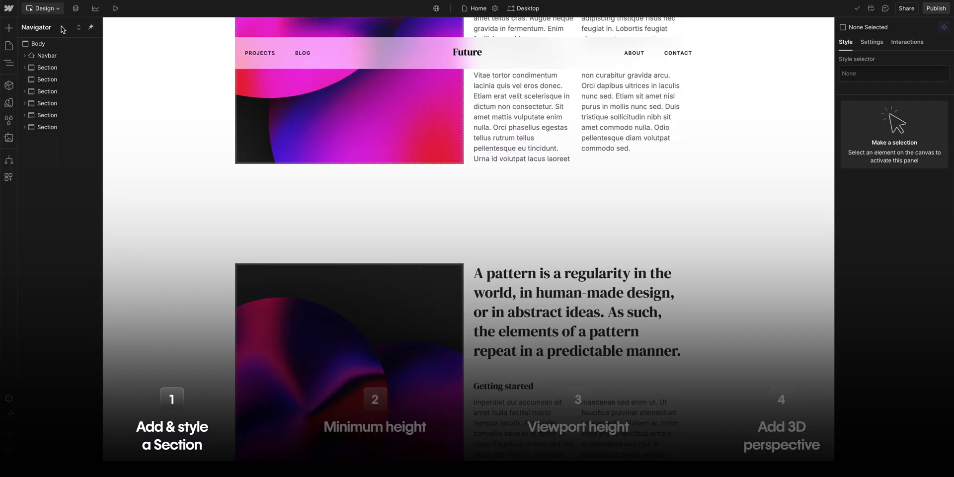
left_click(8, 28)
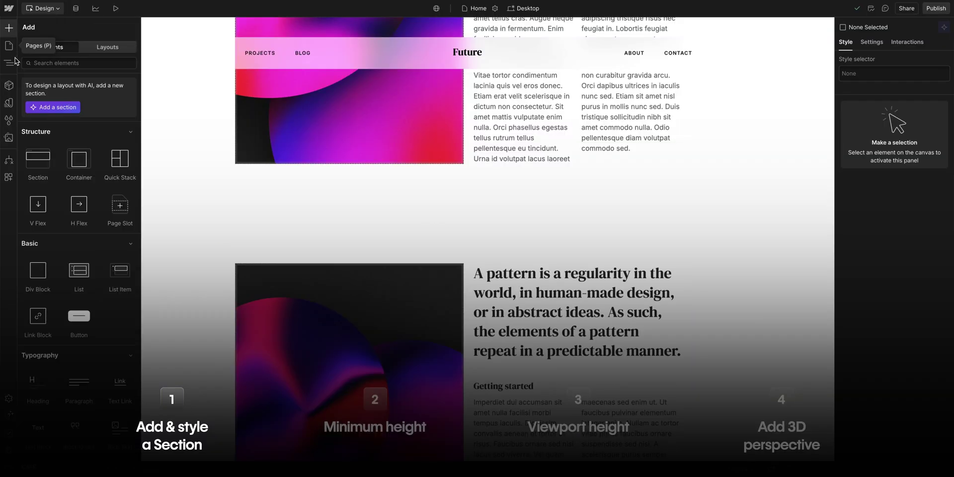
left_click_drag(39, 165, 315, 214)
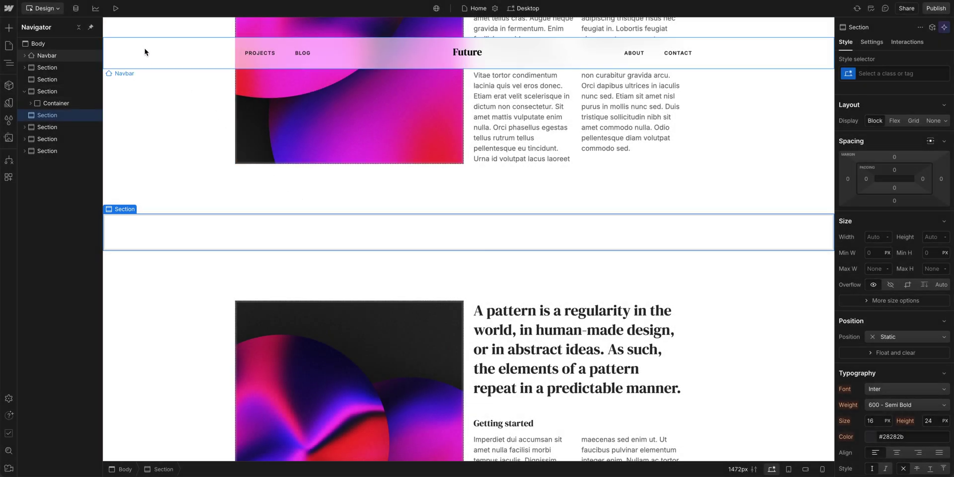
Preview the page, then place a Heading and a Paragraph inside the empty section
left_click(116, 9)
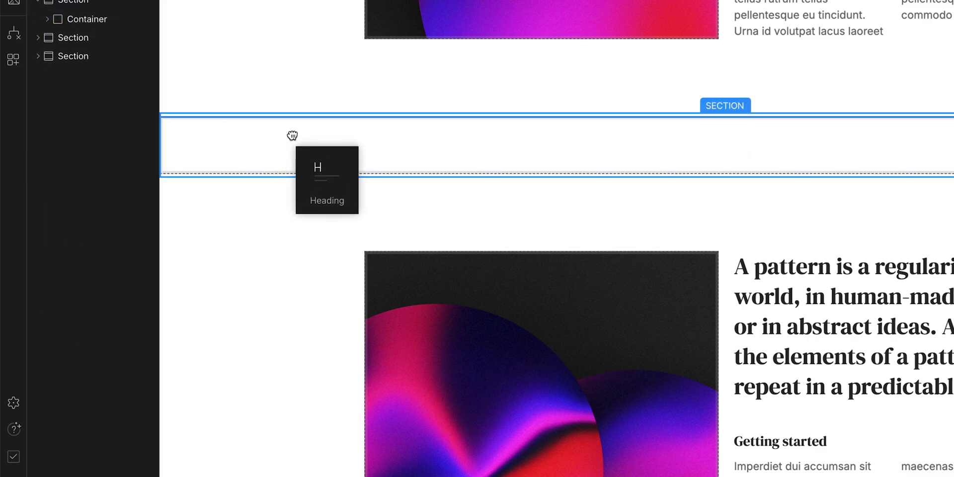
left_click_drag(292, 134, 293, 138)
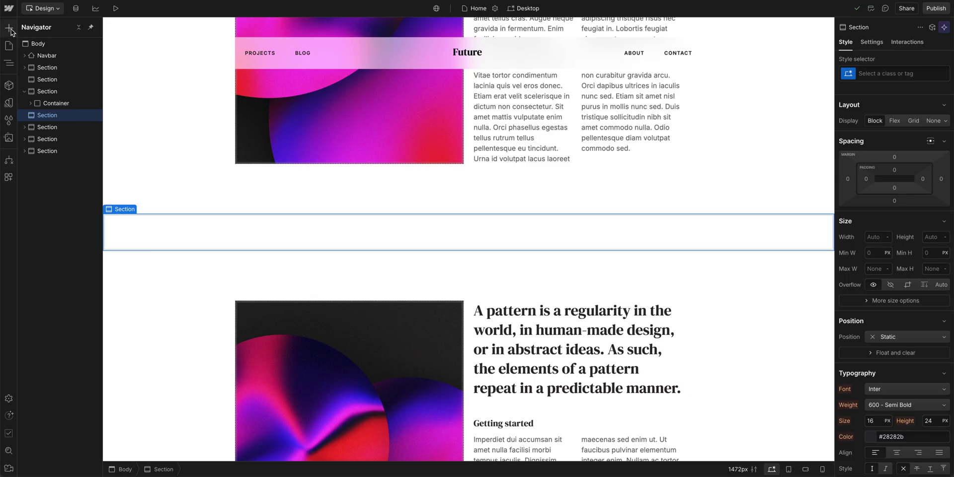
left_click(11, 32)
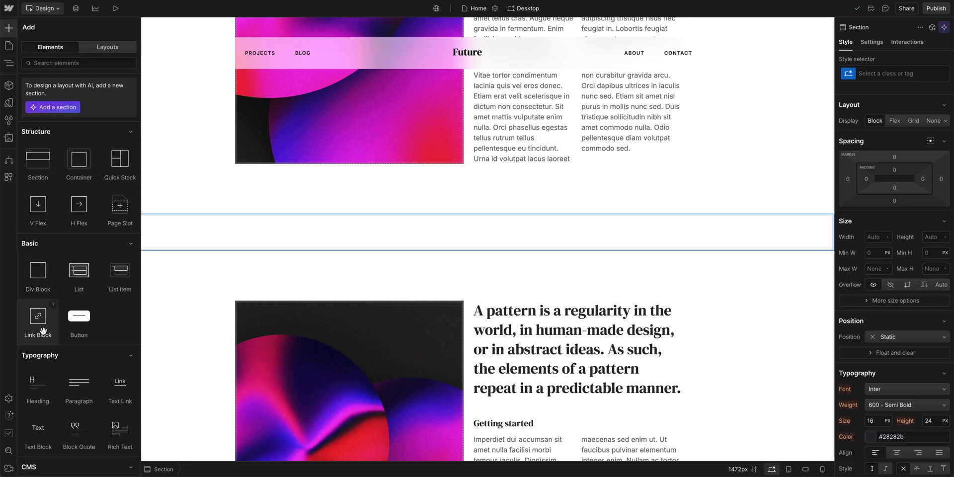
left_click_drag(45, 385, 186, 227)
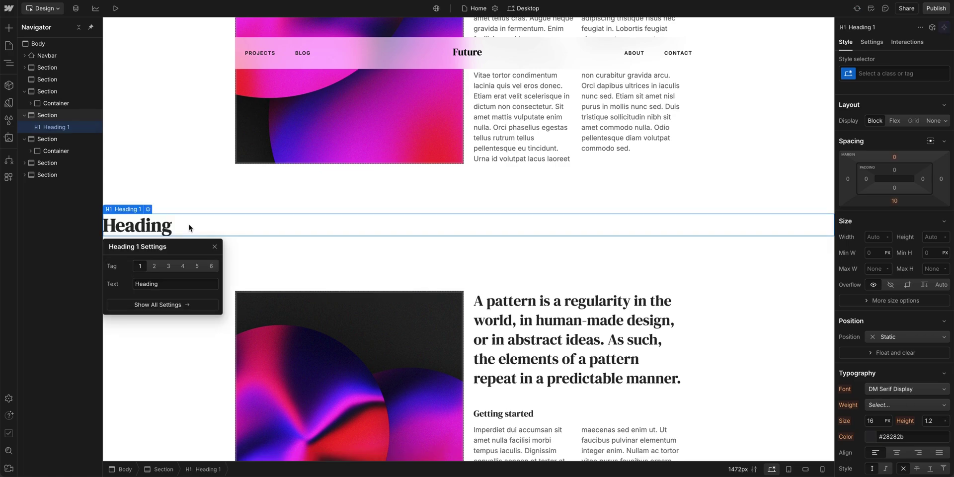
left_click(10, 28)
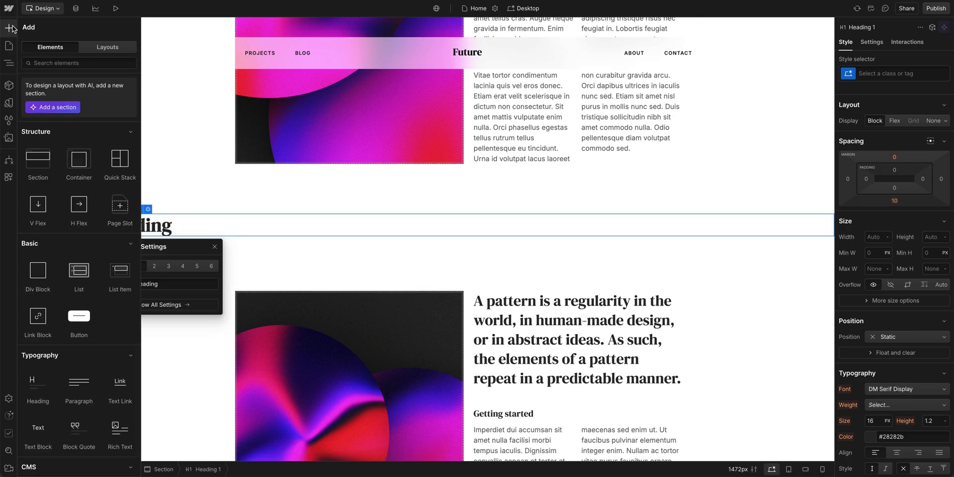
left_click_drag(79, 385, 144, 235)
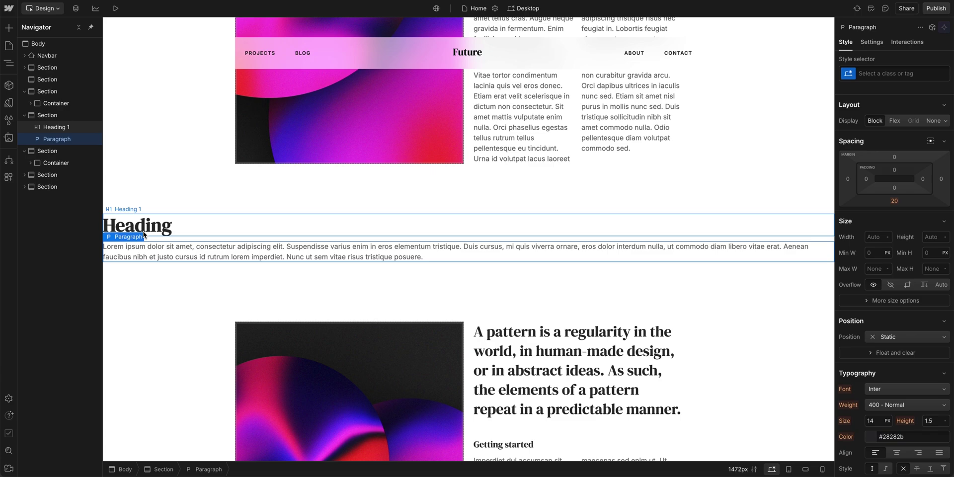
Insert a Button below the paragraph via Quick find and dismiss its Link Settings
key("ctrl+e")
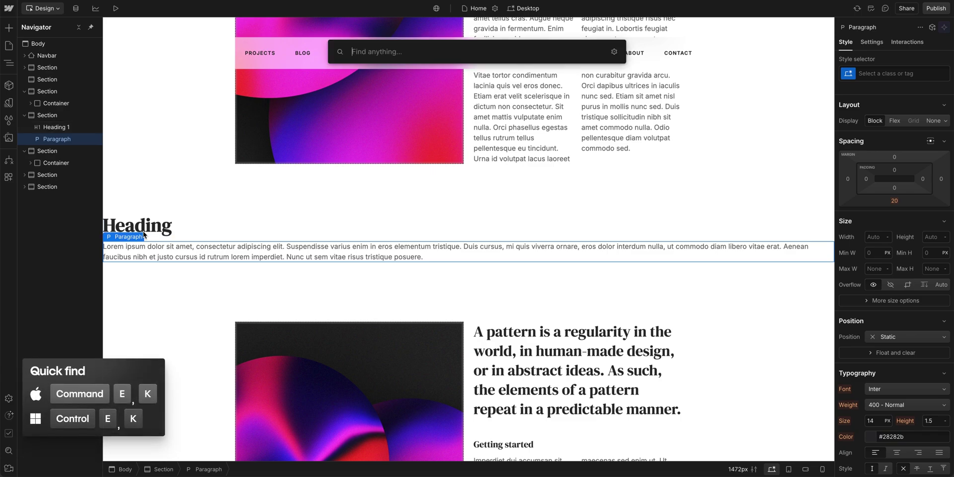
type("button")
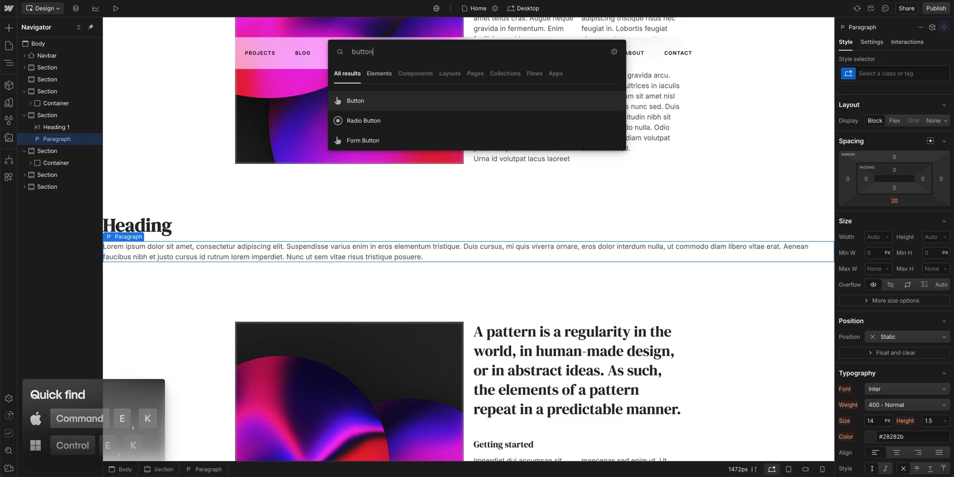
key("Return")
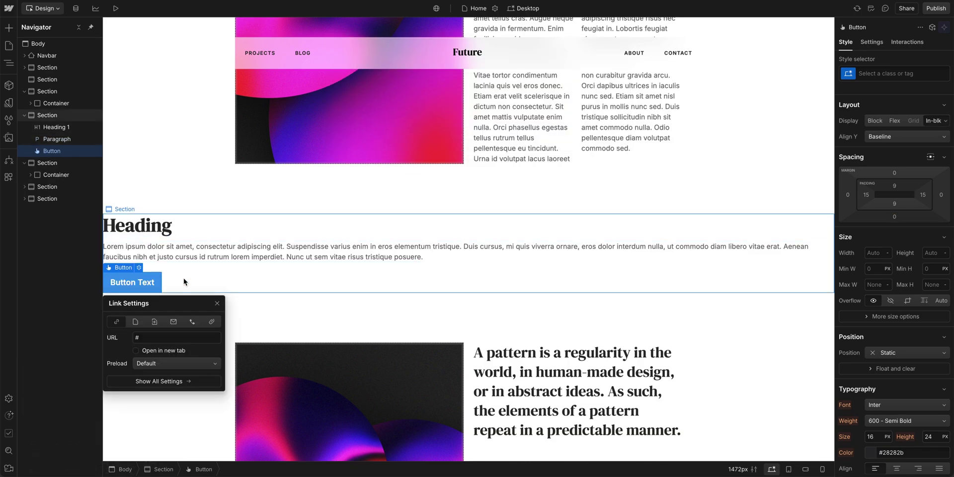
left_click(216, 303)
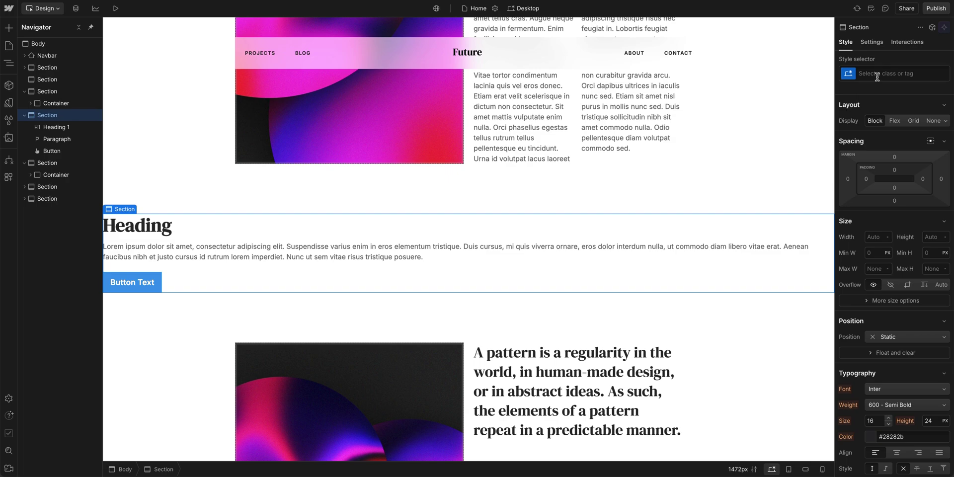
Create and apply a 'Special section' class to the new section
left_click(881, 73)
type("Special section")
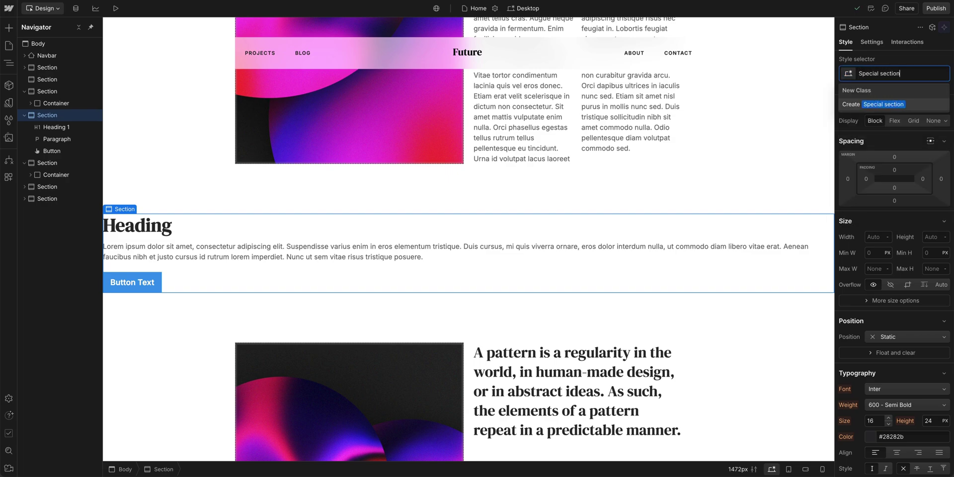
key("Return")
scroll(889, 251, "down", 2)
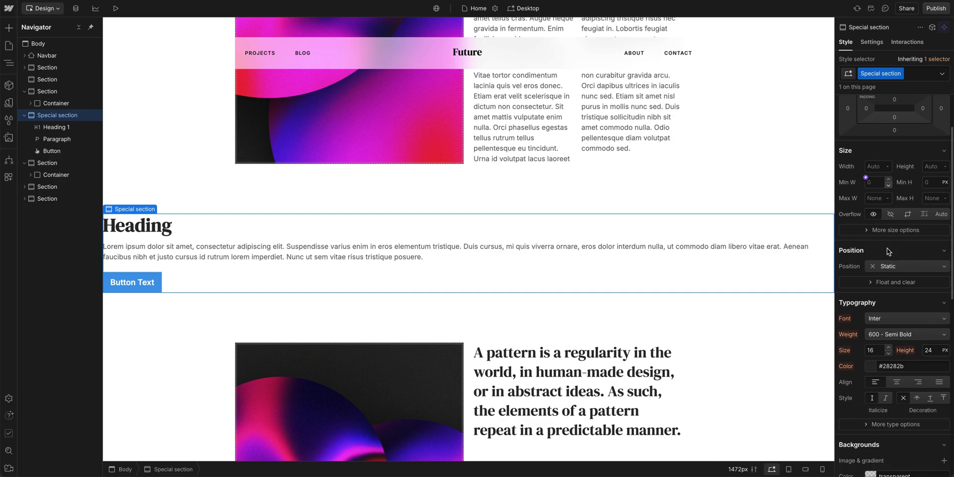
scroll(888, 251, "down", 2)
scroll(888, 251, "down", 1)
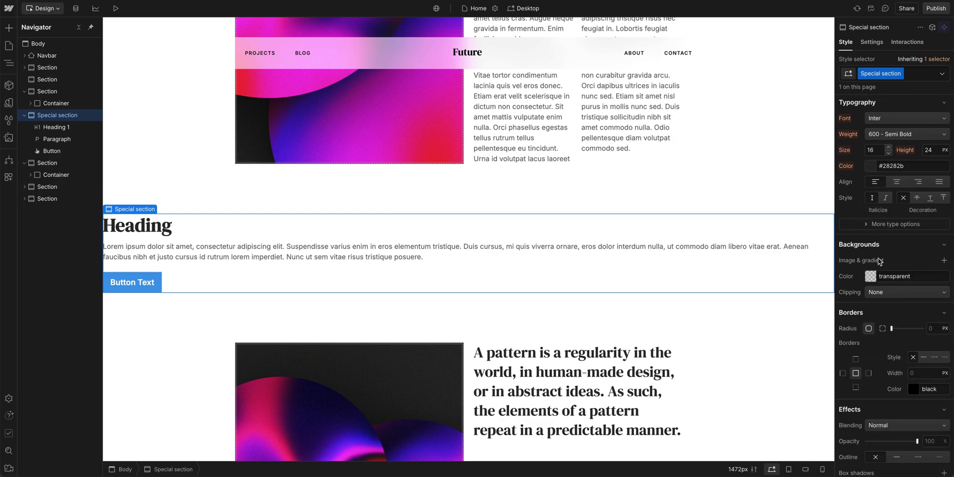
Set the Special section background to Dark and its text colour to Ghost White
left_click(868, 275)
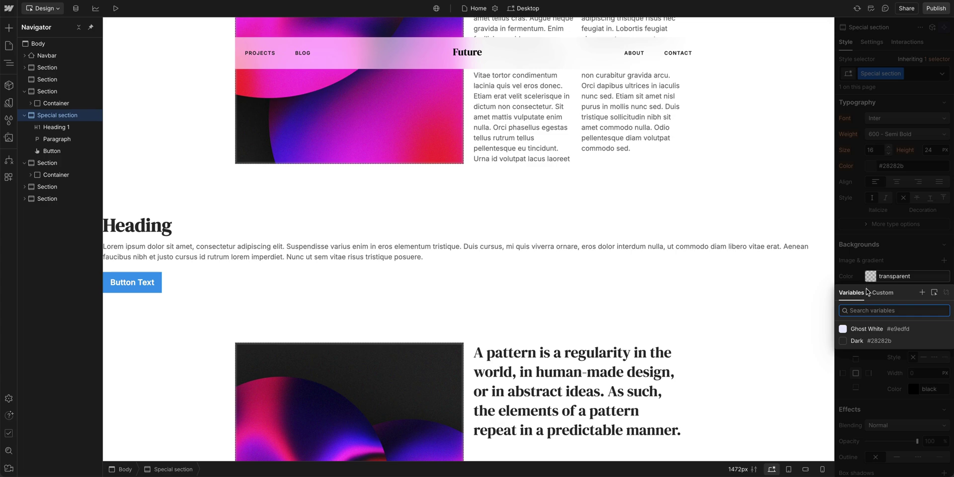
left_click(865, 340)
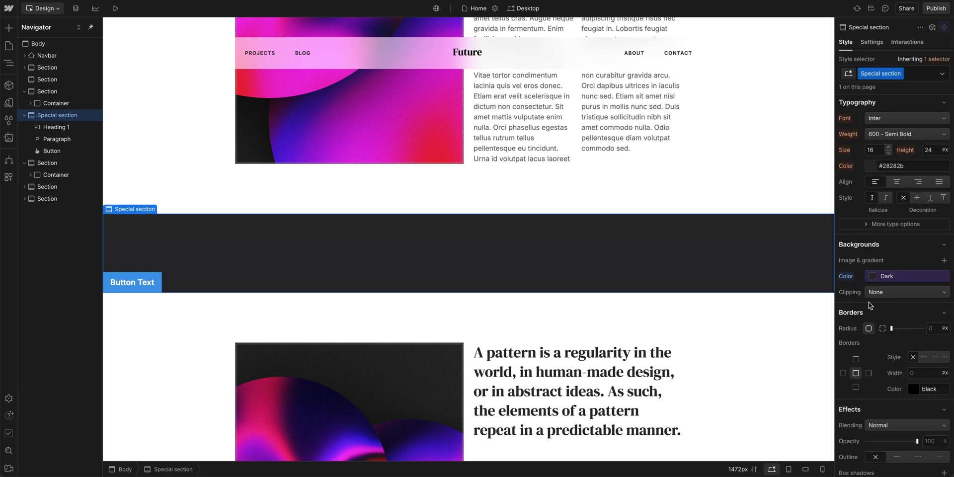
left_click(866, 165)
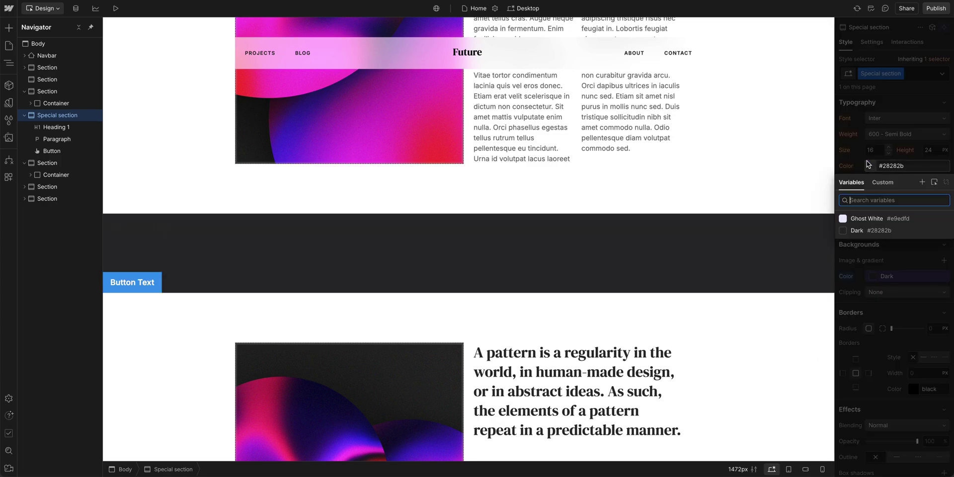
left_click(884, 218)
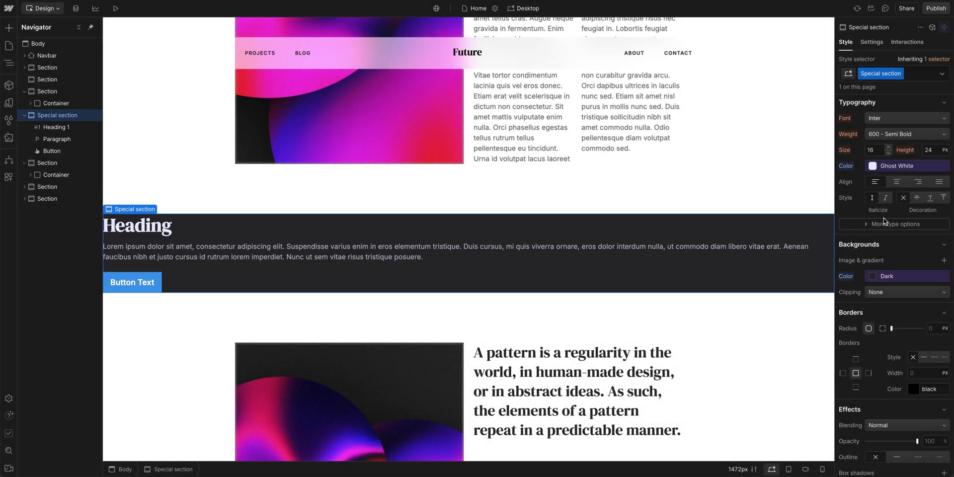
Add a Container to the Special section and move the heading, paragraph and button into it
key("ctrl+e")
type("con")
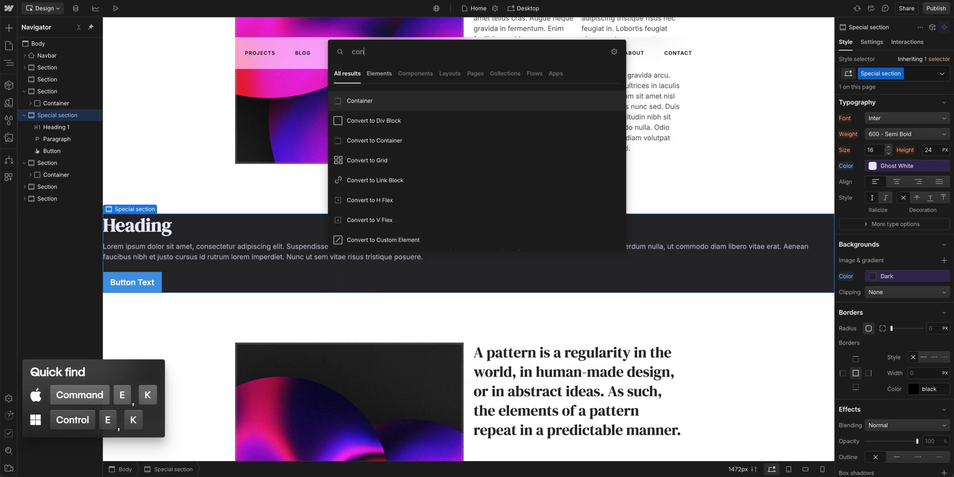
type("tainer")
key("Return")
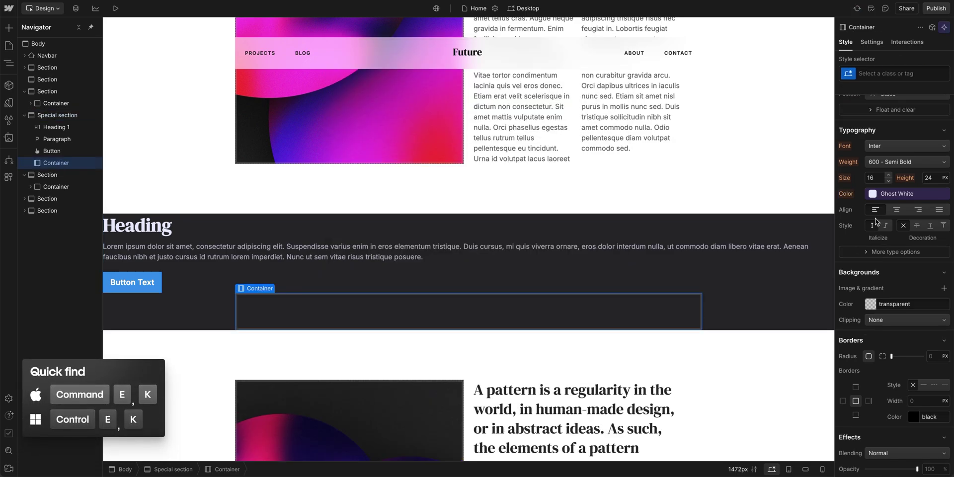
left_click(709, 222)
mouse_move(709, 222)
left_mouse_down()
mouse_move(593, 276)
mouse_move(487, 303)
left_mouse_up()
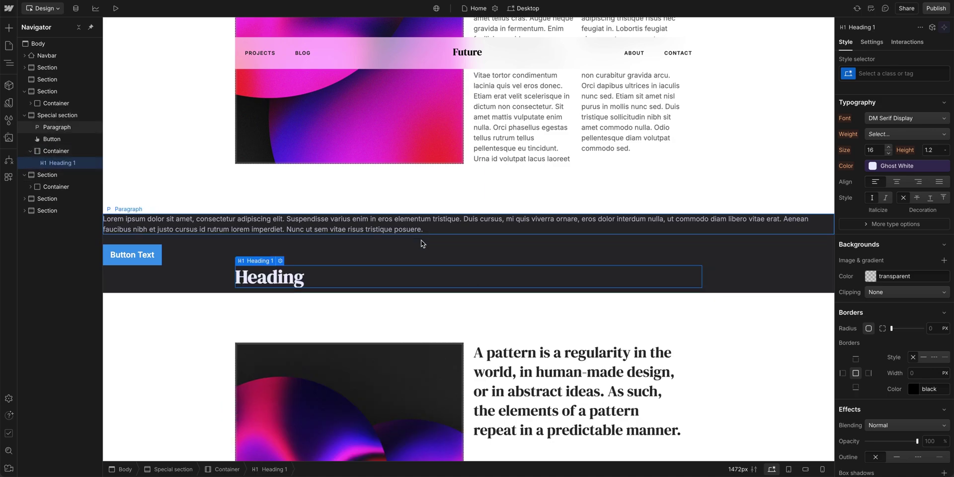
left_click_drag(422, 229, 304, 285)
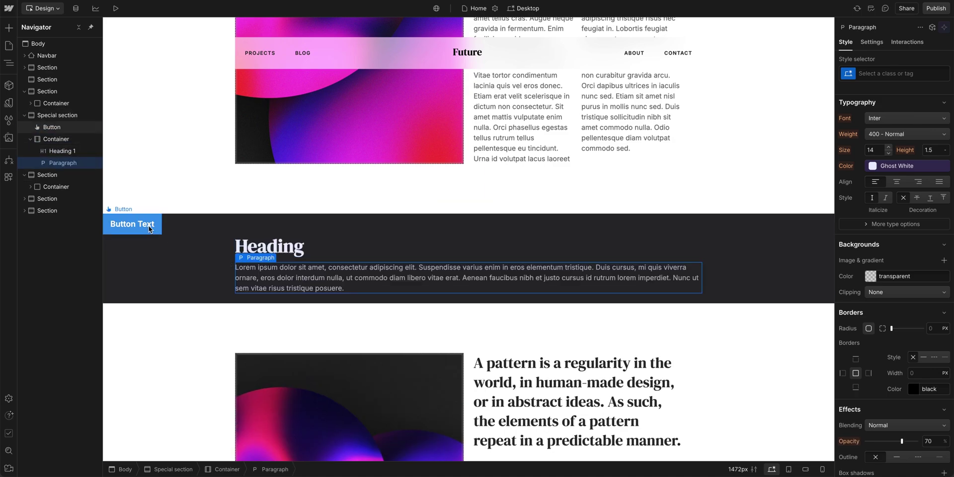
left_click_drag(149, 228, 264, 294)
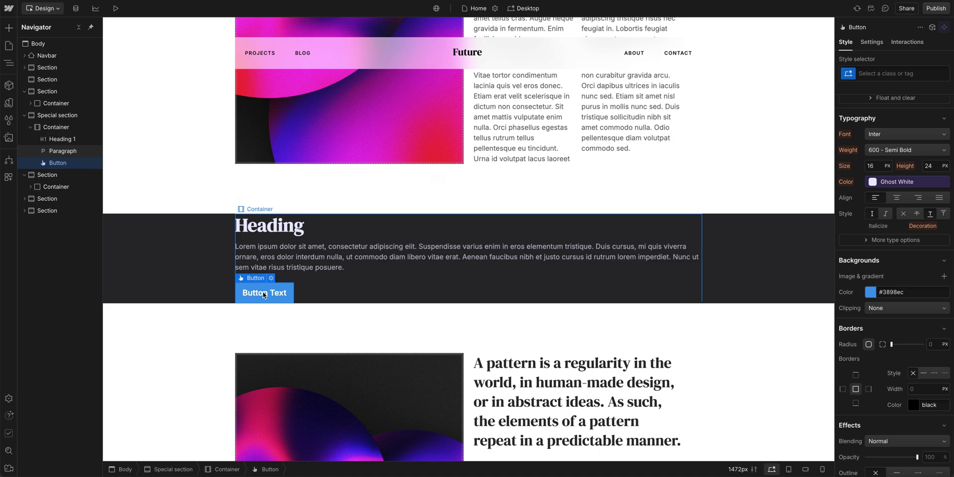
left_click(202, 258)
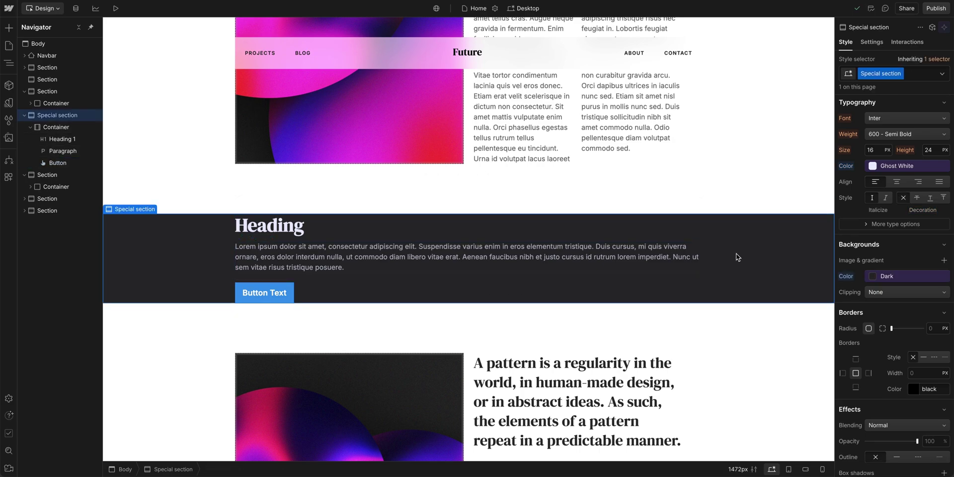
Give the Special section equal 50 px top and bottom padding
scroll(877, 191, "up", 3)
scroll(884, 184, "up", 3)
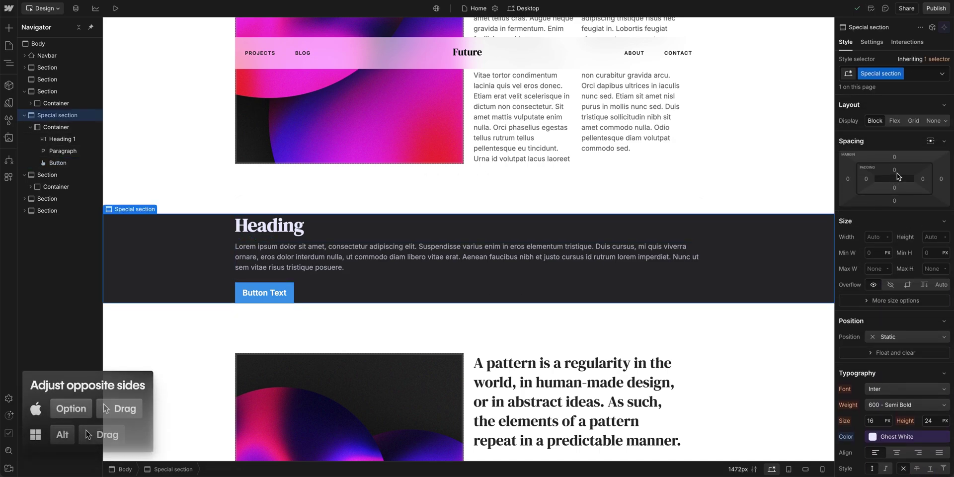
left_click_drag(896, 172, 896, 198)
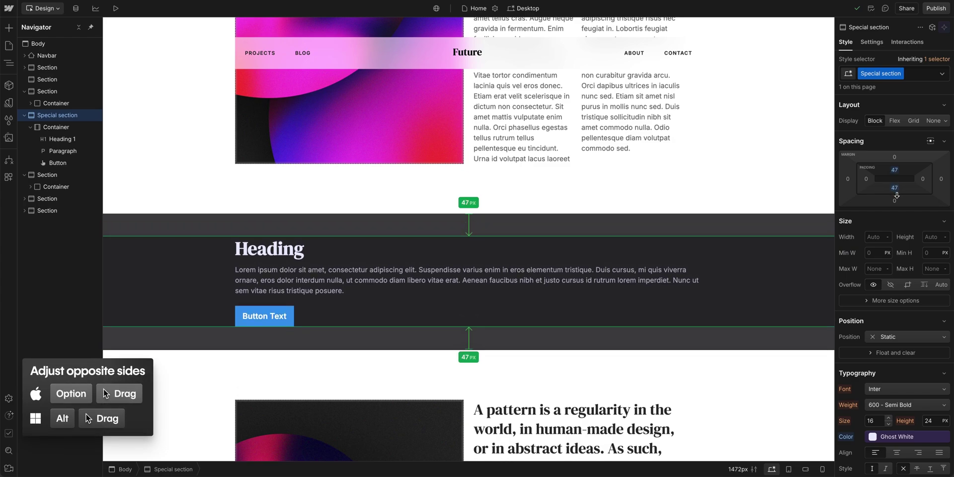
scroll(895, 199, "down", 10)
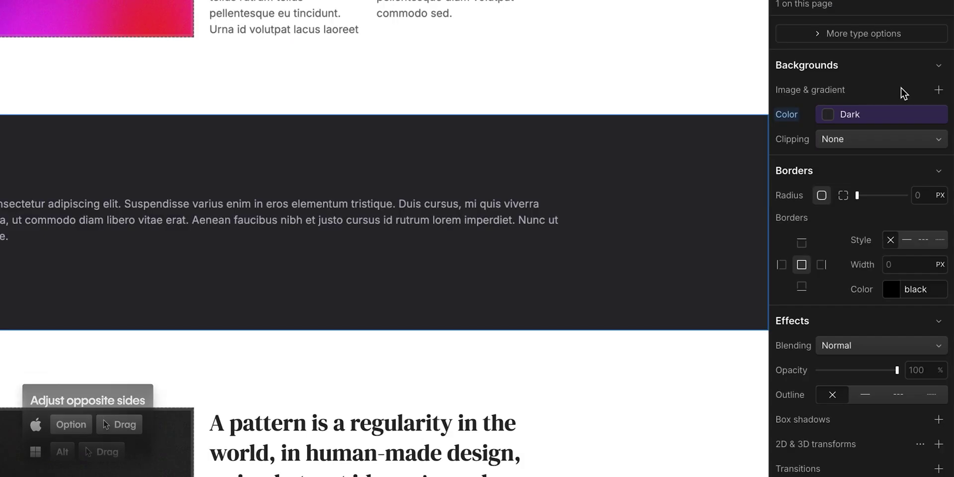
Add neon_waves_7.jpg as a centered, cover-sized background image
left_click(937, 91)
left_click(879, 237)
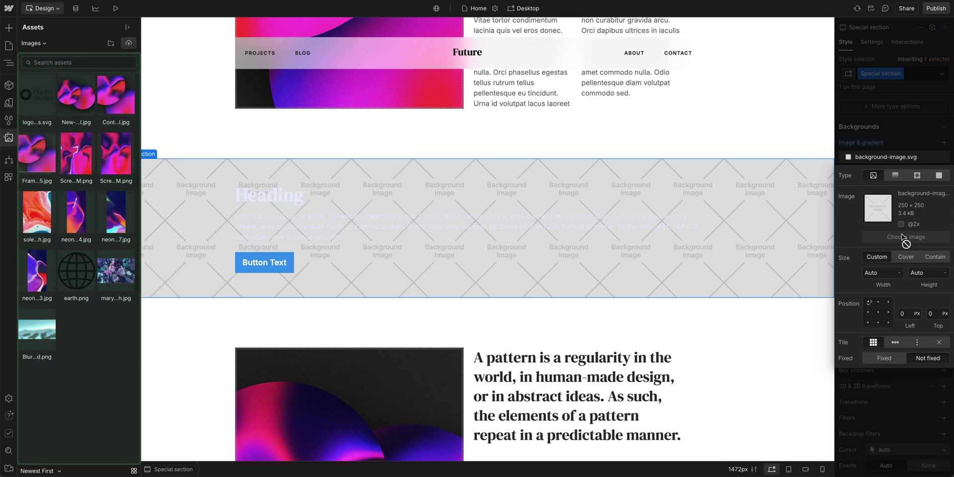
left_click(119, 217)
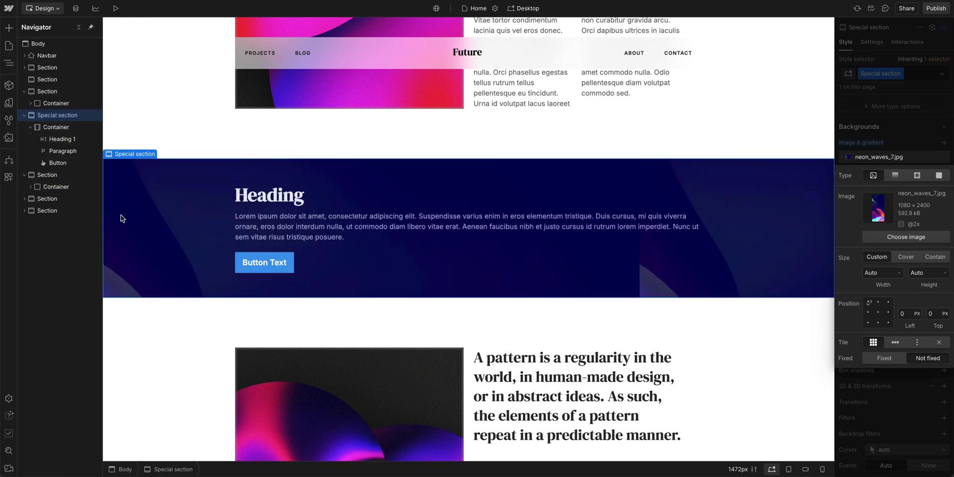
left_click(906, 257)
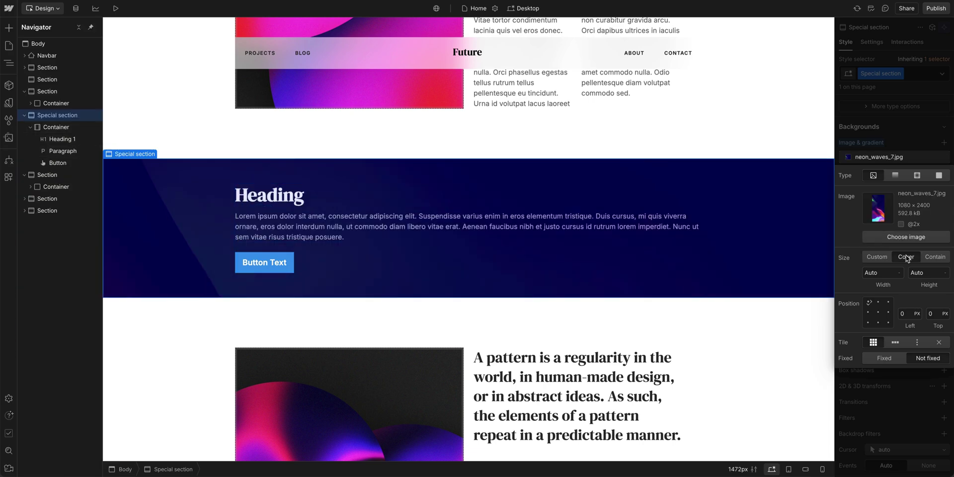
left_click(878, 313)
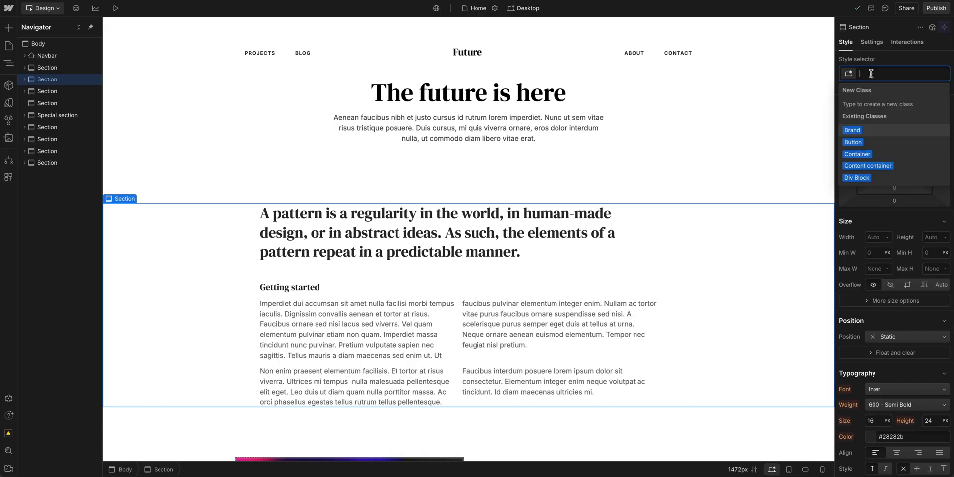
Apply the Special section class and delete the neon background image layer
type("Special")
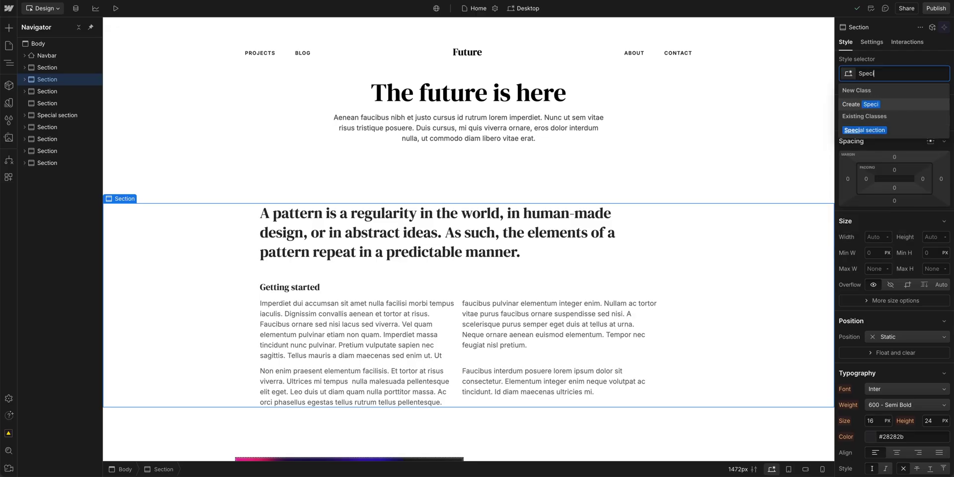
left_click(899, 130)
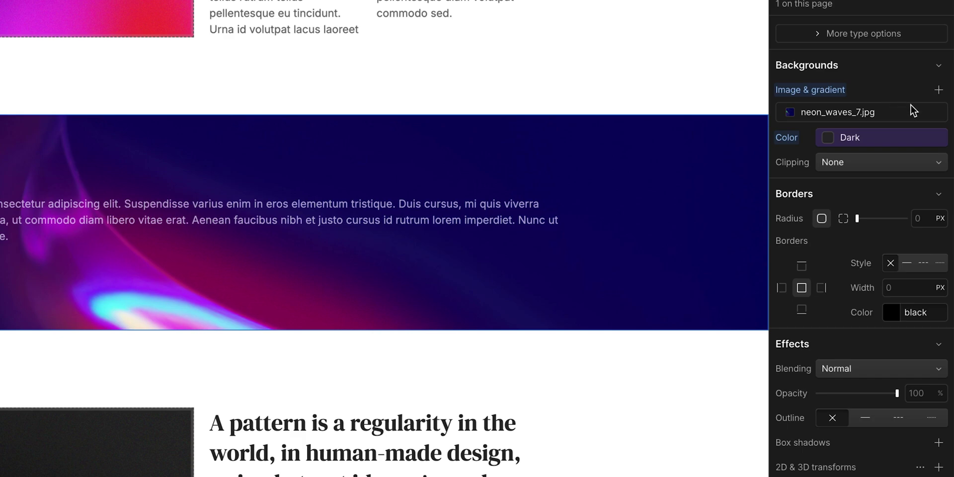
left_click(936, 113)
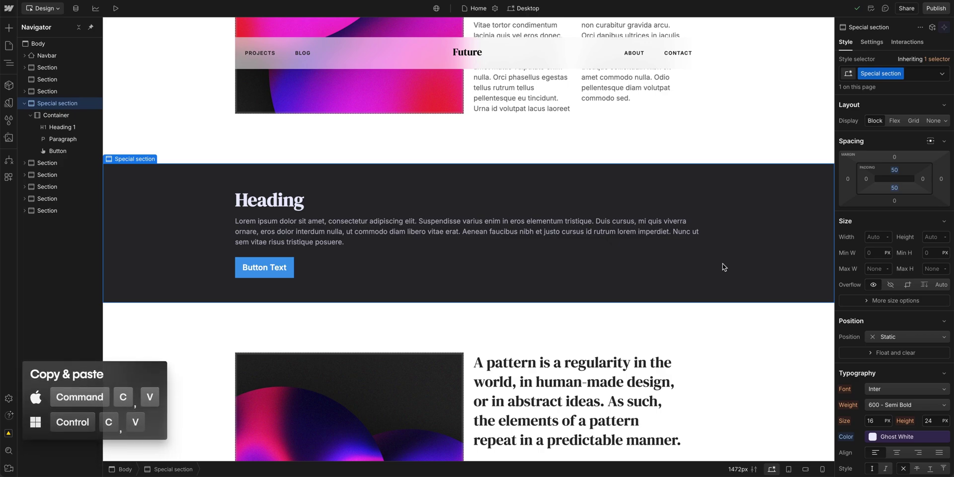
Paste a copy of the Special section, briefly trying Ghost White before reverting the background to Dark
key("ctrl+v")
scroll(724, 267, "down", 2)
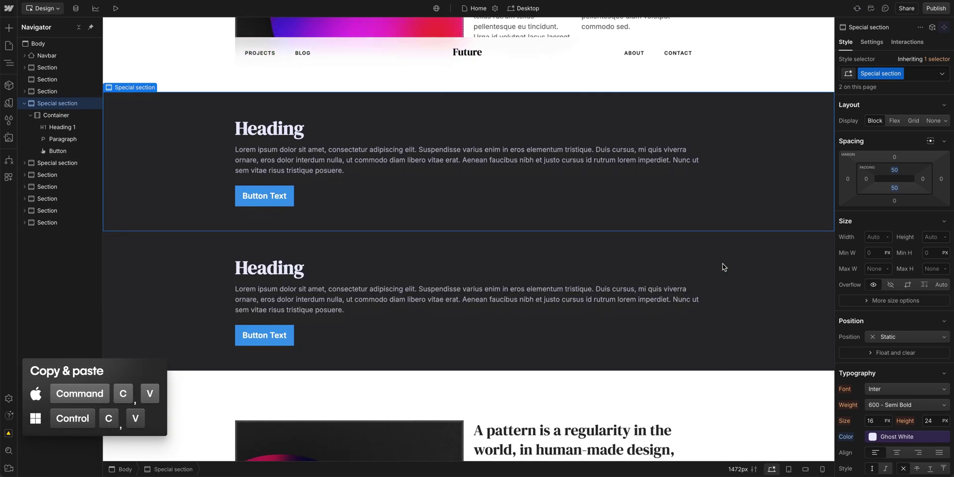
scroll(890, 332, "down", 2)
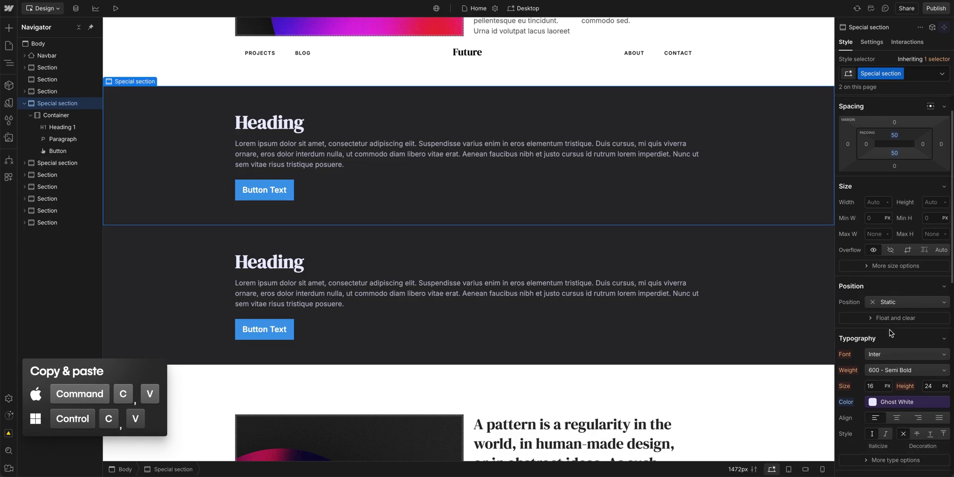
scroll(889, 332, "down", 1)
scroll(891, 333, "down", 2)
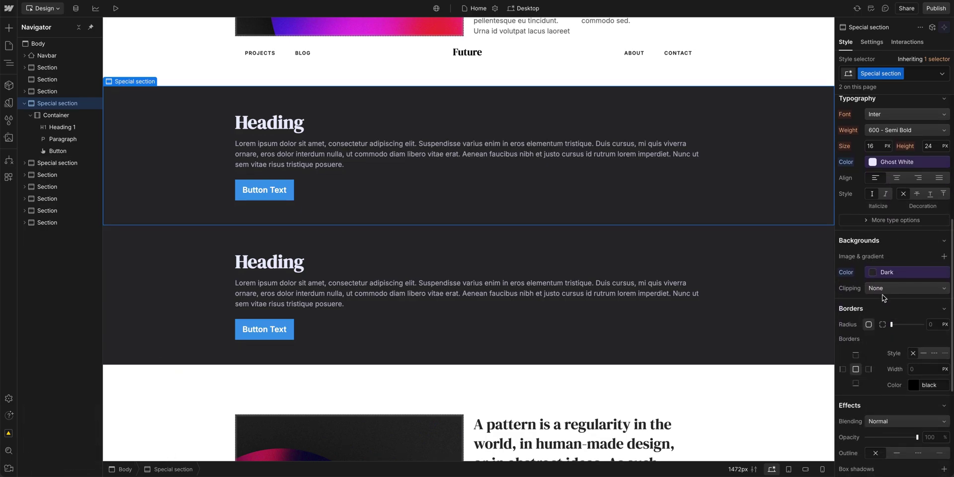
left_click(874, 274)
left_click(874, 325)
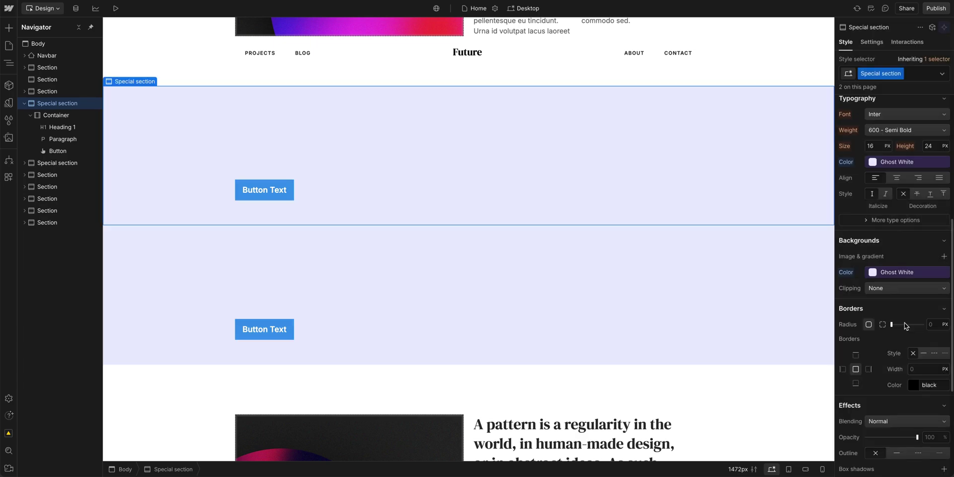
left_click(902, 336)
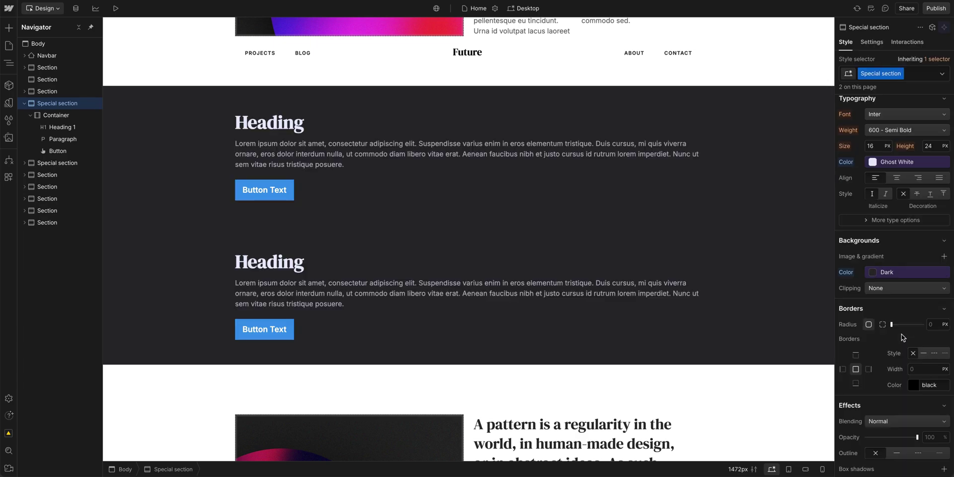
Add a Light combo class to the second section with Ghost White background and Dark text
left_click(810, 267)
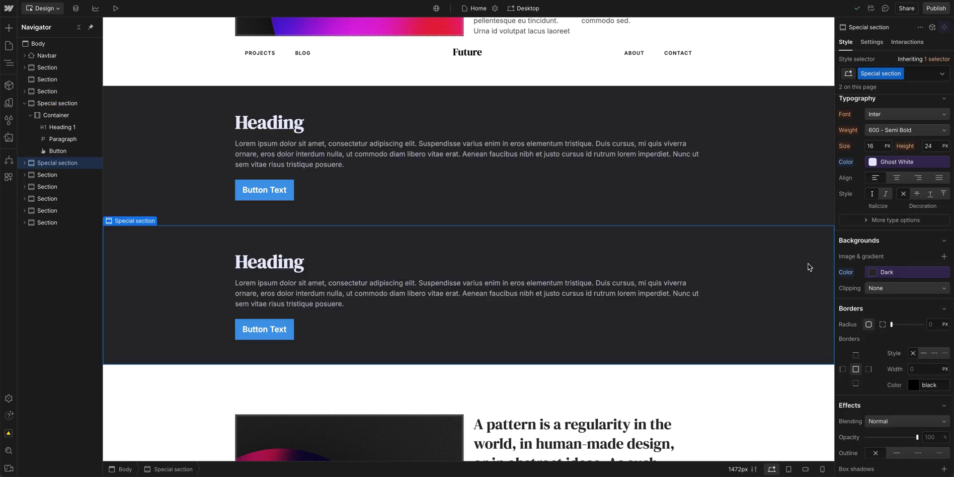
left_click(911, 74)
type("Light")
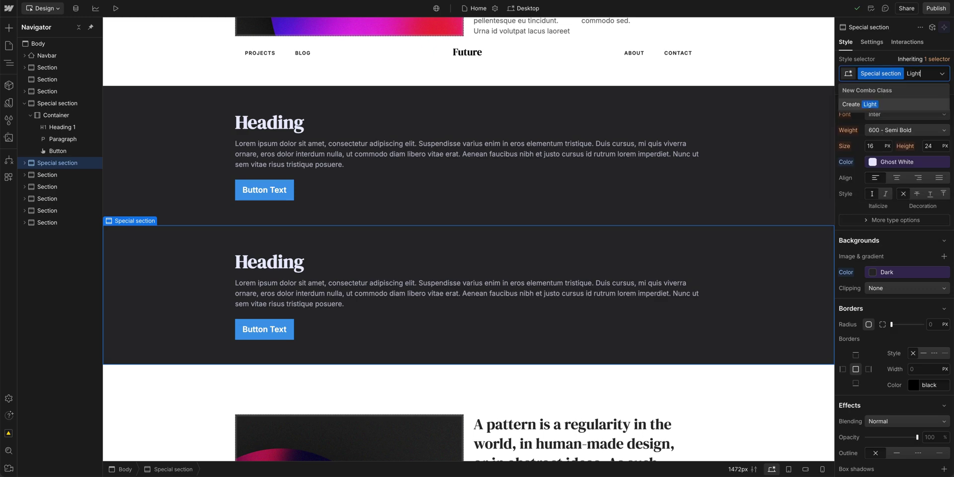
key("Return")
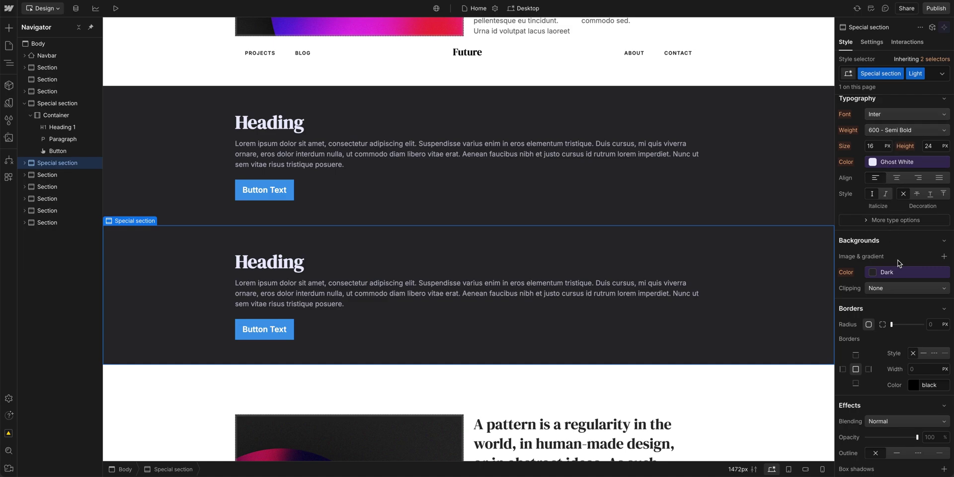
left_click(902, 272)
left_click(914, 324)
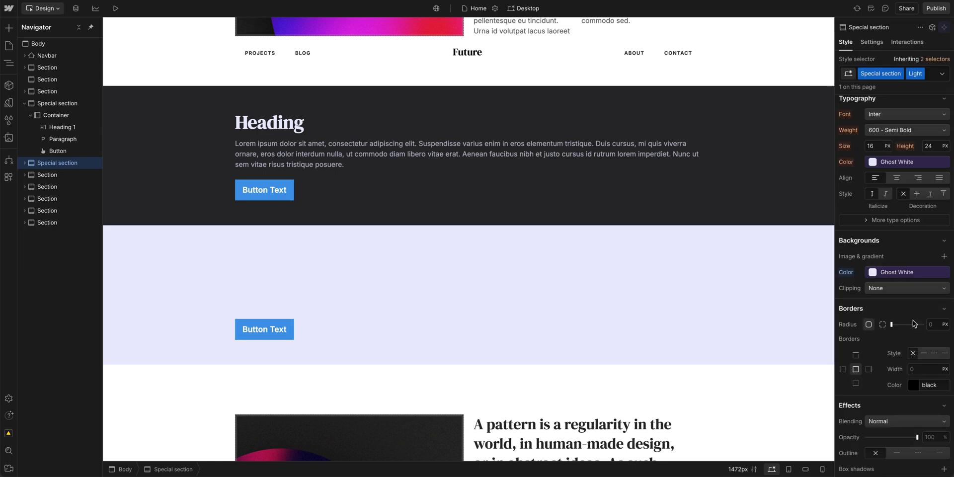
left_click(914, 164)
left_click(912, 225)
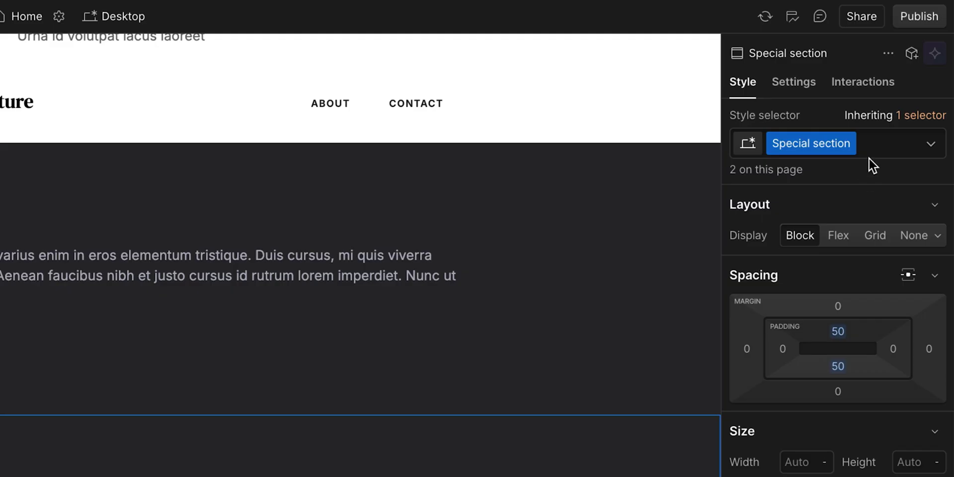
Re-add the Light combo class and reapply the Dark text colour
left_click(908, 73)
type("Lig")
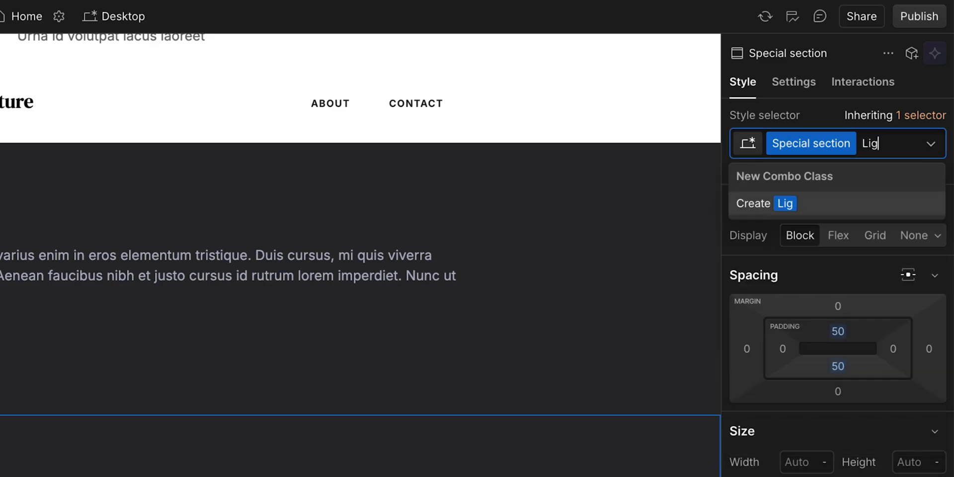
type("ht")
key("Return")
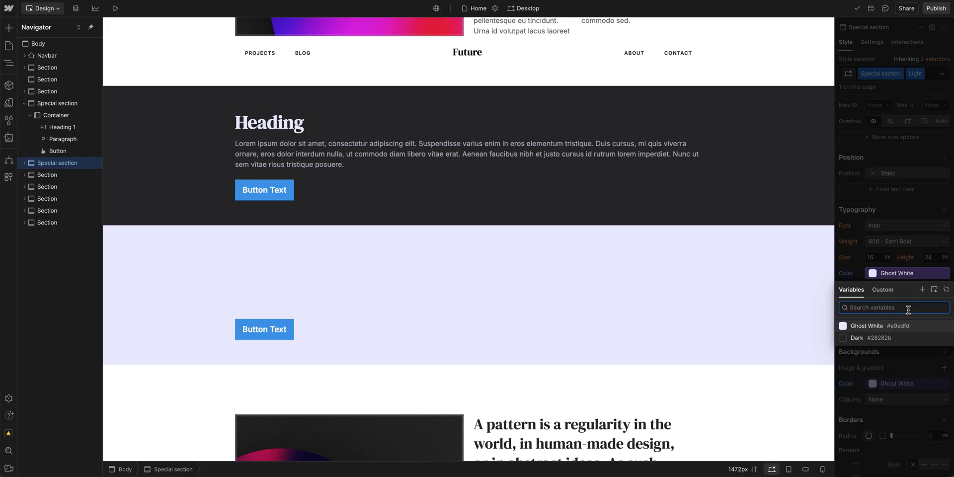
left_click(875, 338)
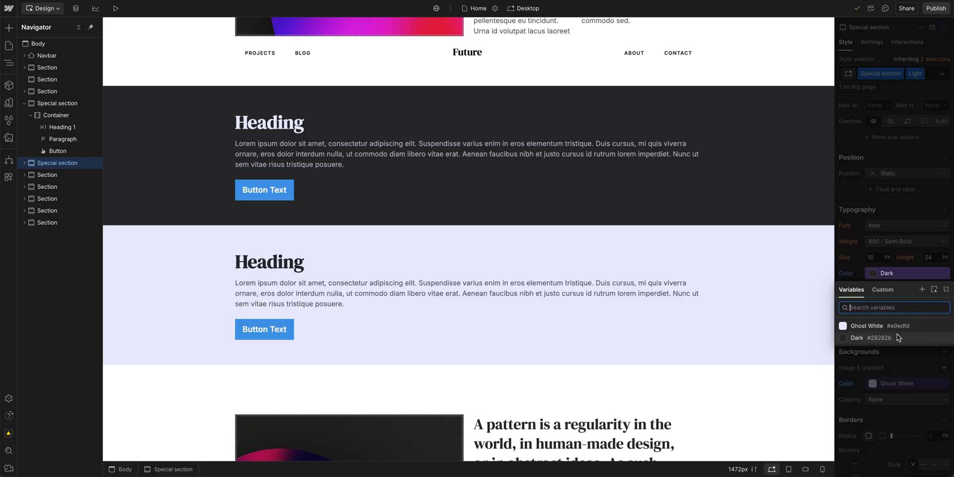
Enlarge the dark Special section's top and bottom padding, then return it to 50 px
left_click(784, 199)
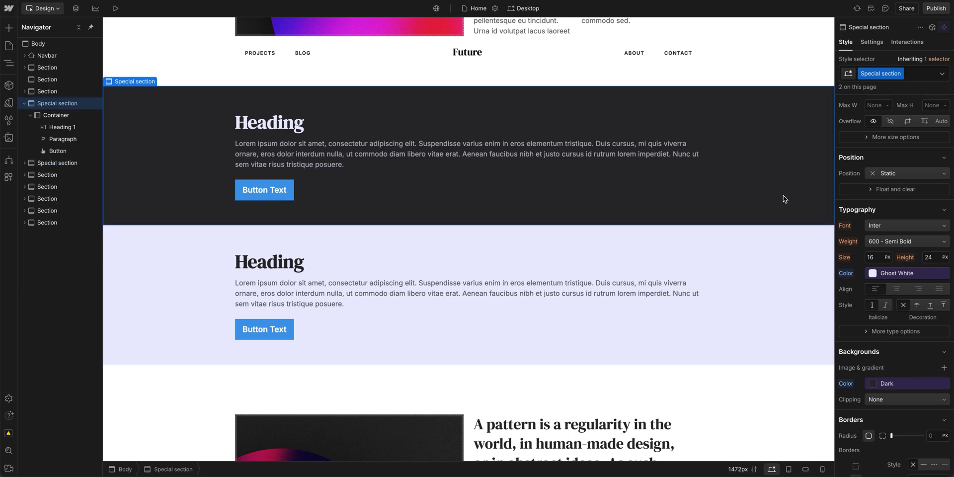
scroll(874, 171, "up", 5)
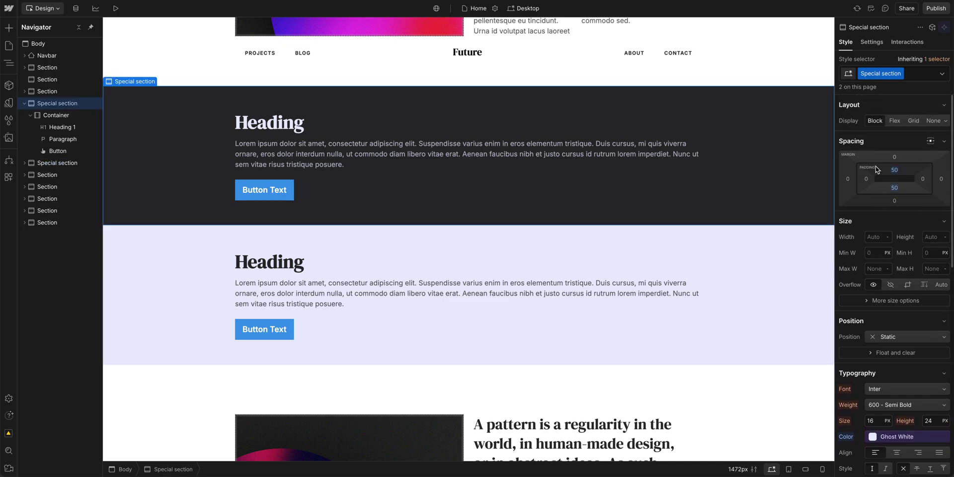
mouse_move(887, 176)
left_mouse_down()
mouse_move(897, 154)
mouse_move(904, 184)
left_mouse_up()
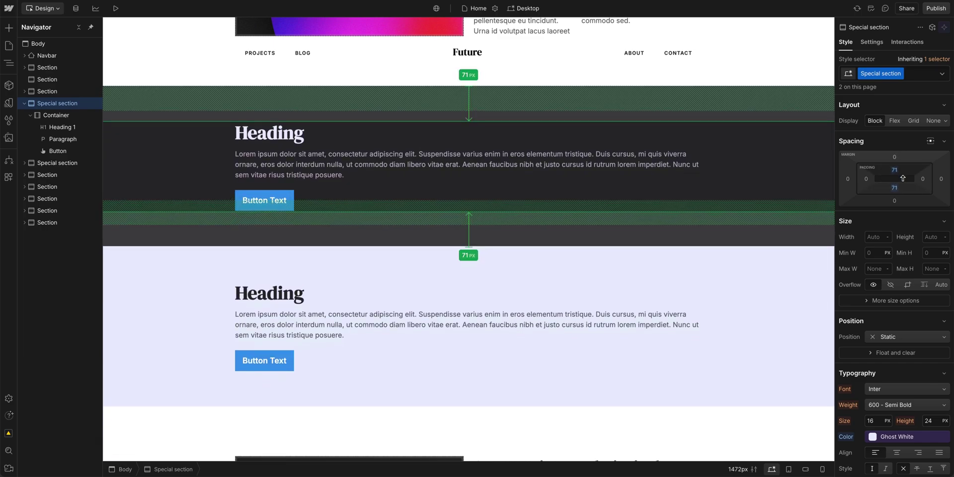
left_click_drag(904, 184, 900, 157)
left_click(812, 244)
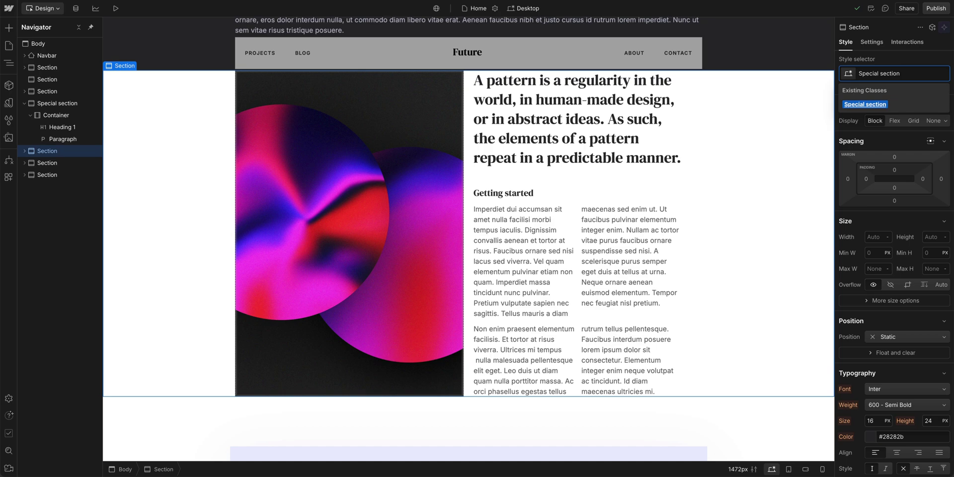
Apply Special section plus the existing Light combo class to the pattern section
left_click(887, 102)
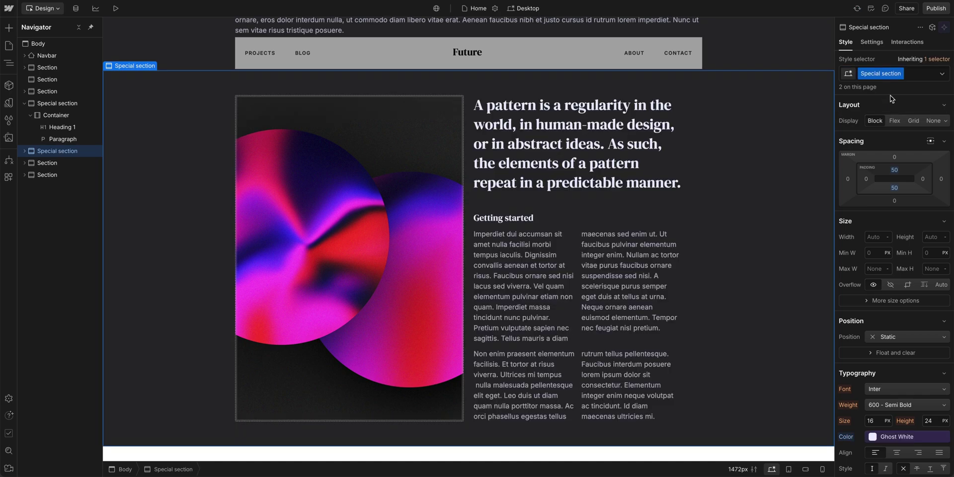
left_click(915, 74)
type("Light")
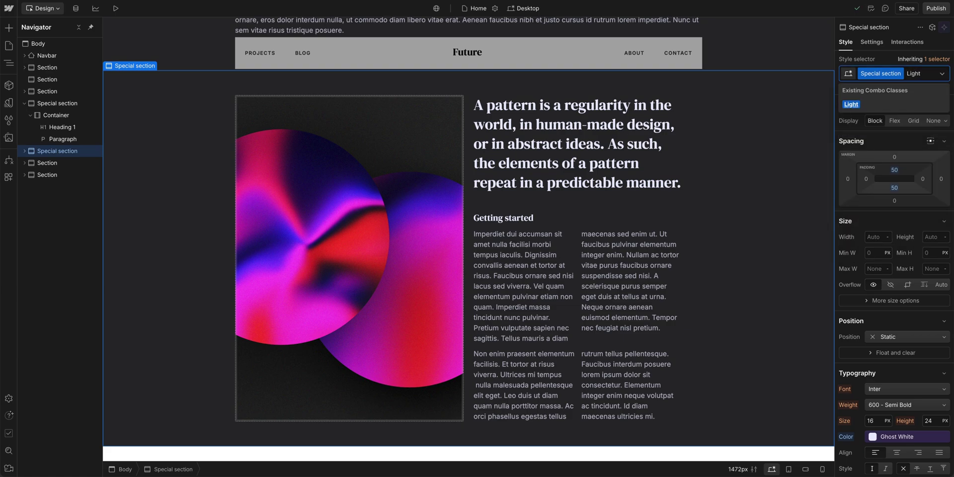
key("Return")
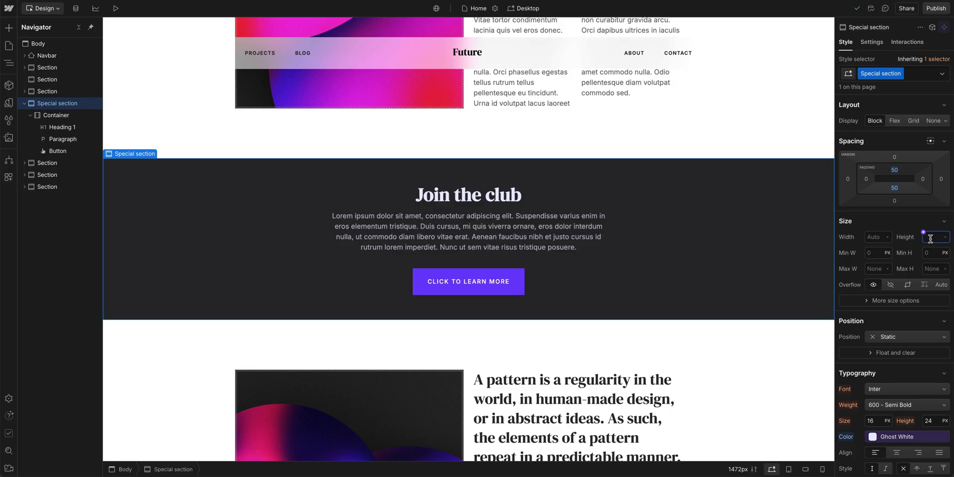
Set the Special section's minimum height to 200 px and preview it at a narrower width
key("Return")
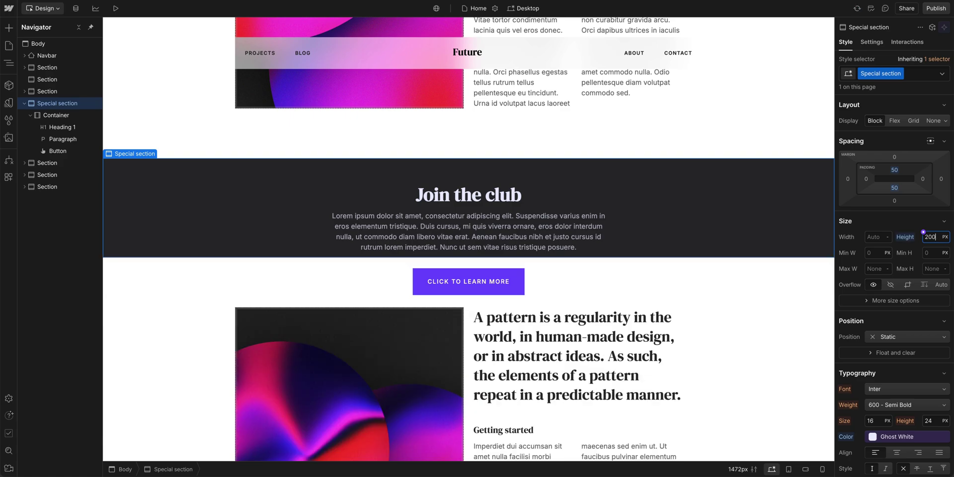
left_click_drag(927, 238, 927, 199)
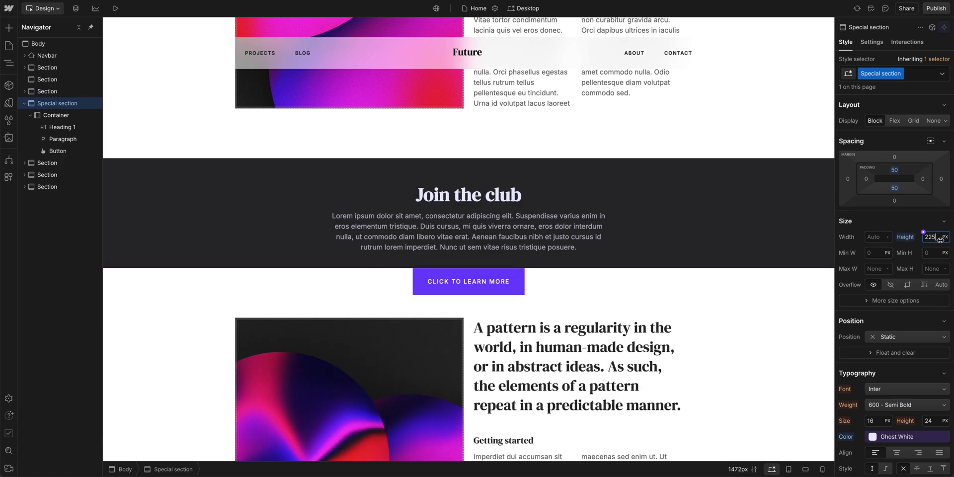
key("ctrl+shift+p")
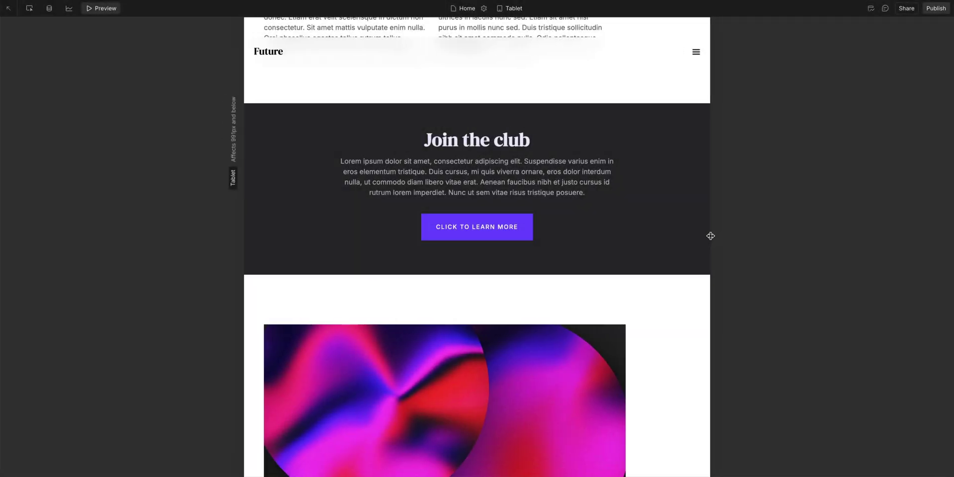
left_click_drag(711, 236, 545, 231)
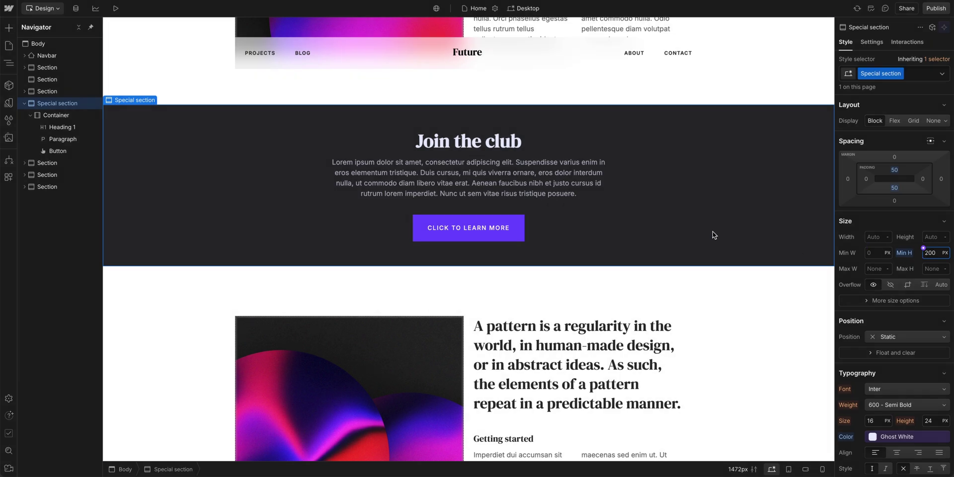
Delete the Join the club container, undo the deletion, and duplicate the paragraph
right_click(642, 207)
left_click(694, 309)
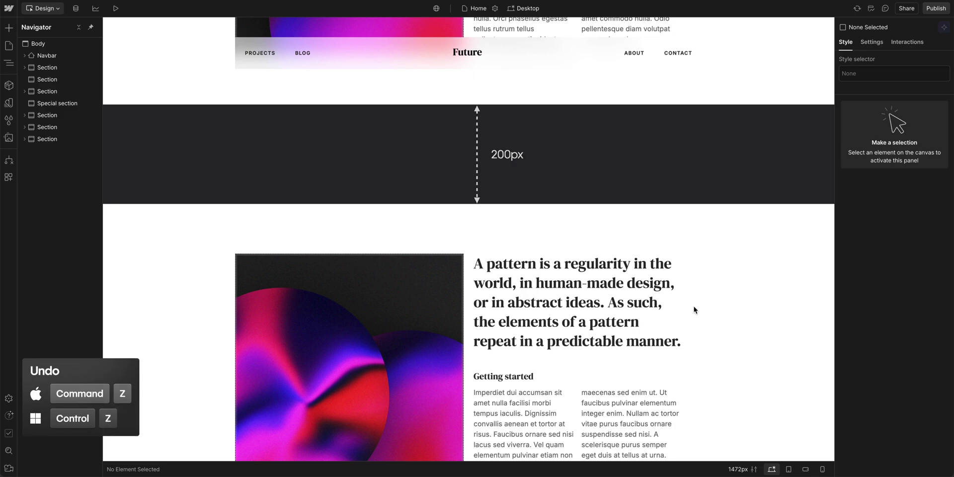
key("ctrl+z")
left_click(555, 182)
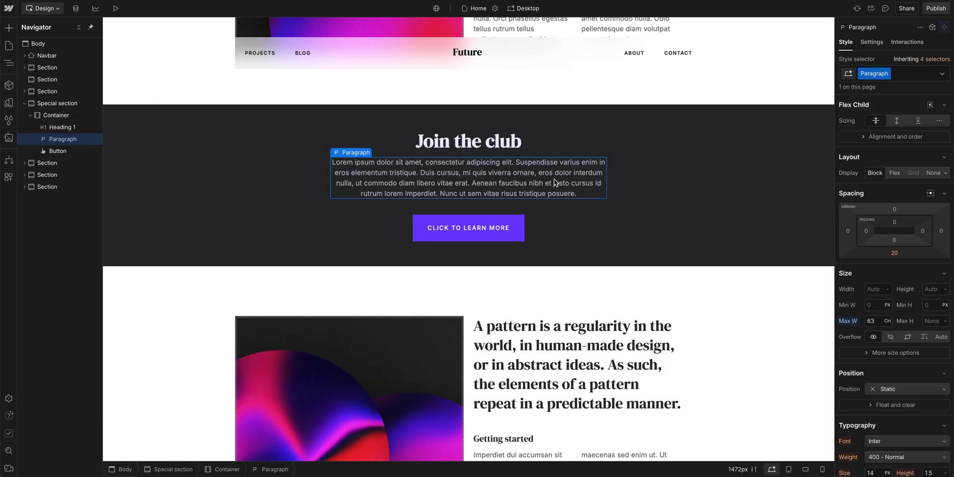
key("ctrl+d")
key("ctrl+d")
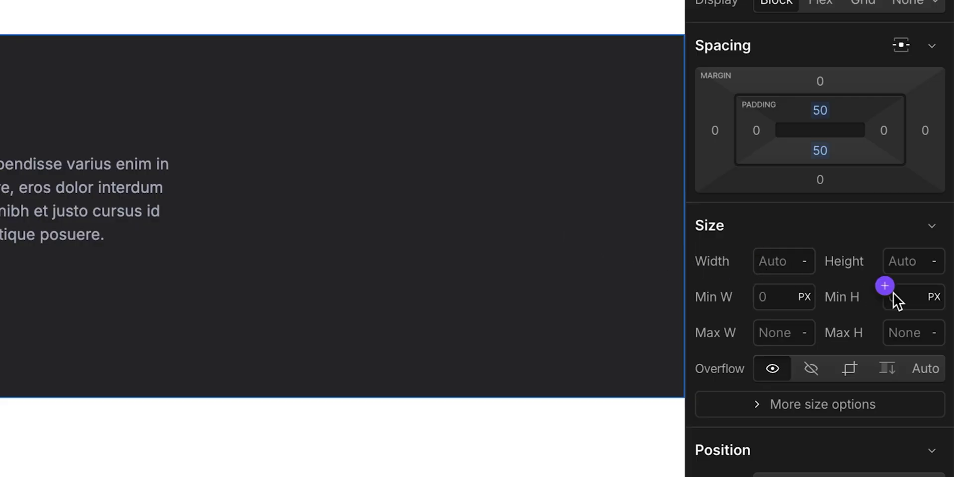
Enter 500 px as the Join the club section's Min H
left_click(903, 296)
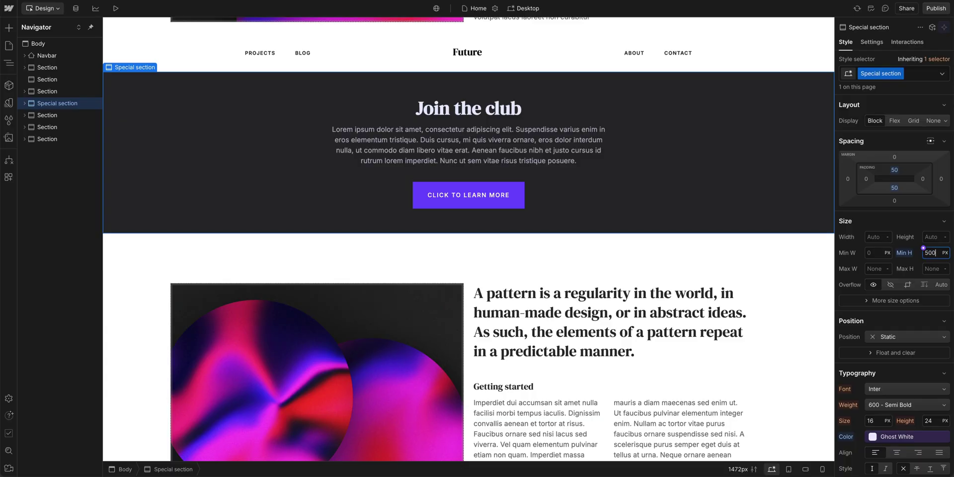
key("Return")
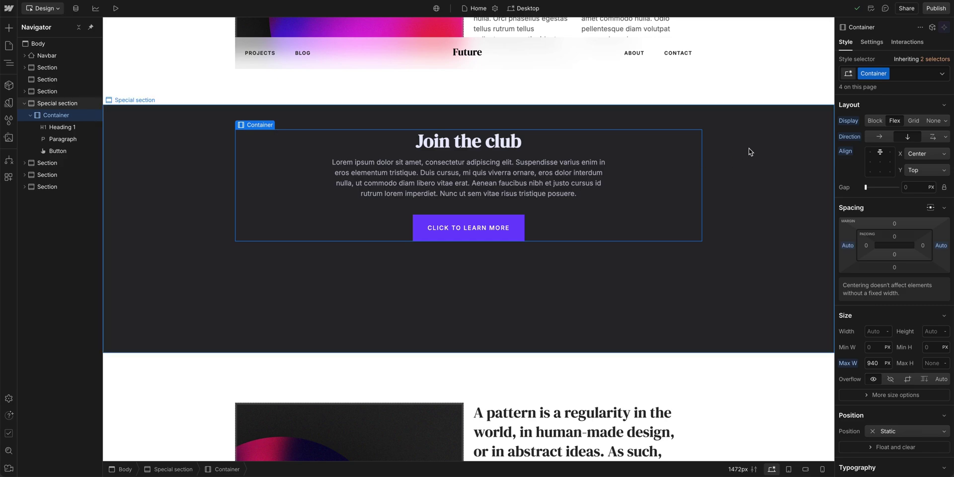
Make the Special section a vertical flex column with 'Join the club' centred on both axes
left_click(756, 149)
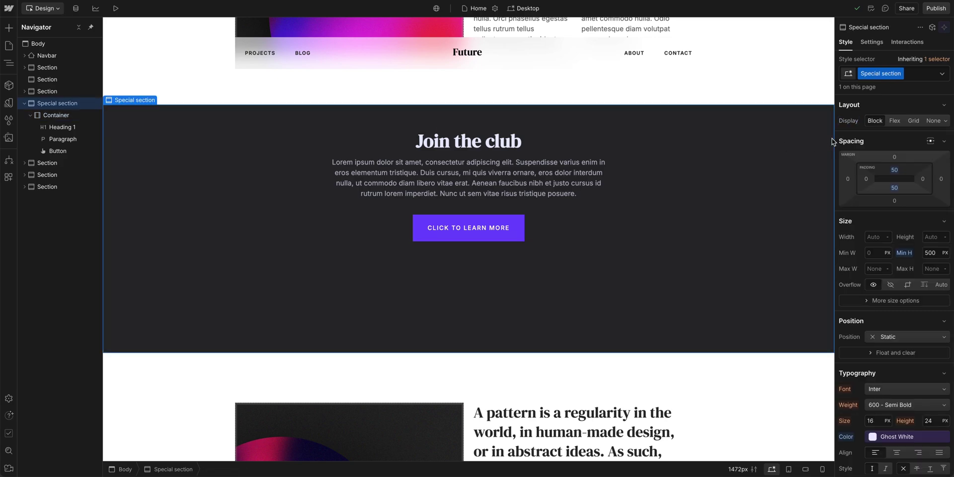
left_click(894, 120)
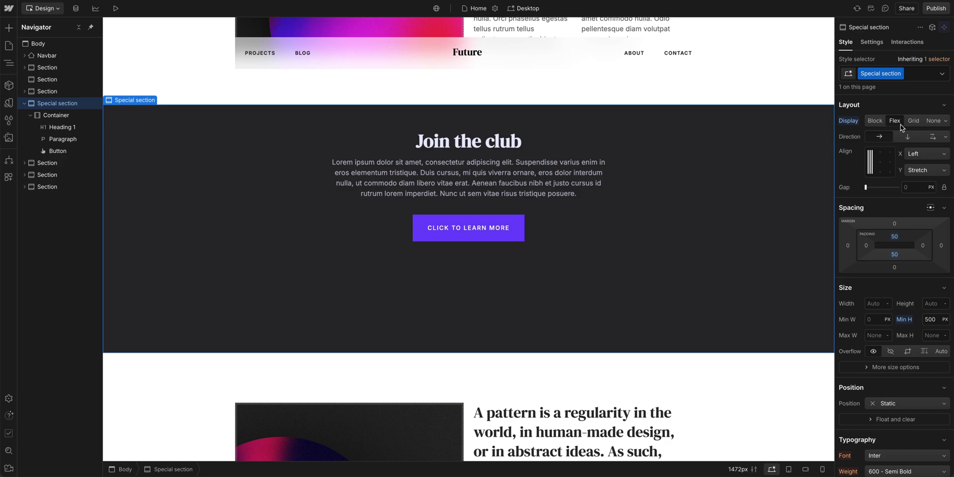
left_click(912, 136)
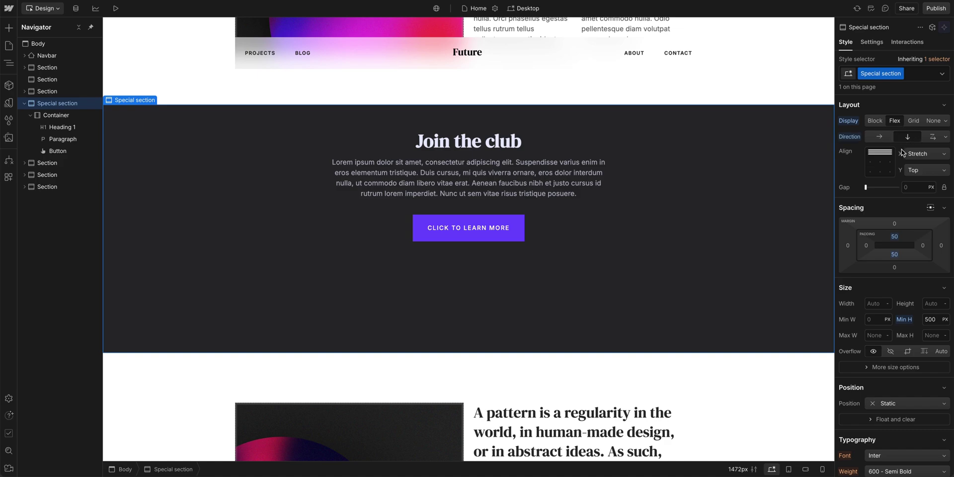
left_click(883, 172)
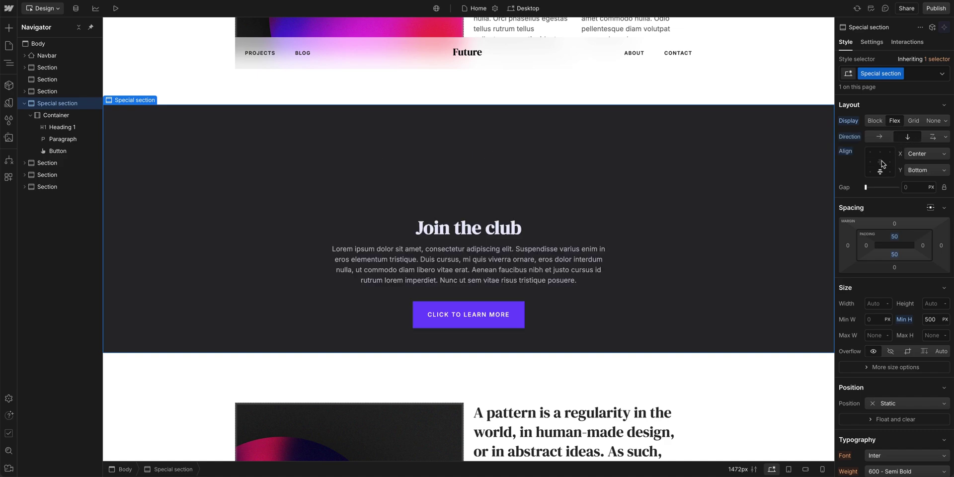
left_click(882, 154)
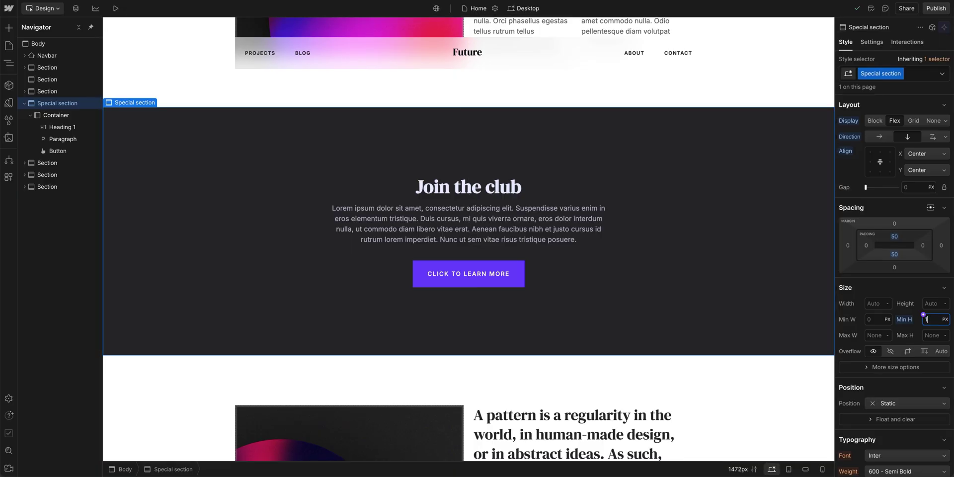
Give the Special section a 100vh minimum height and duplicate its paragraph to test growth
key("Return")
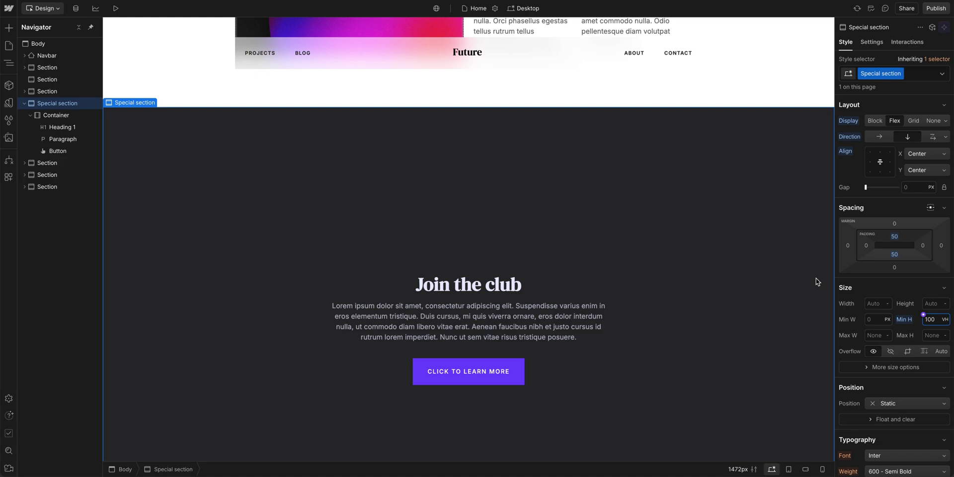
scroll(797, 271, "down", 2)
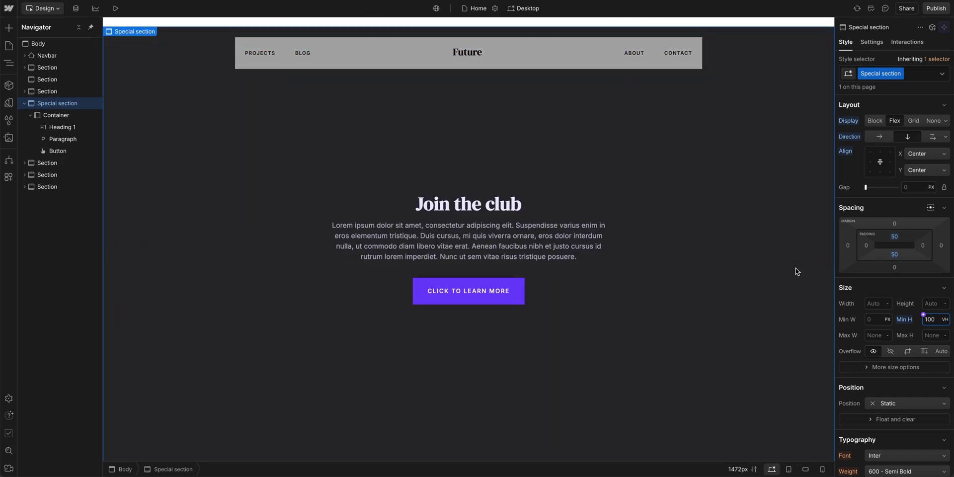
left_click(561, 228)
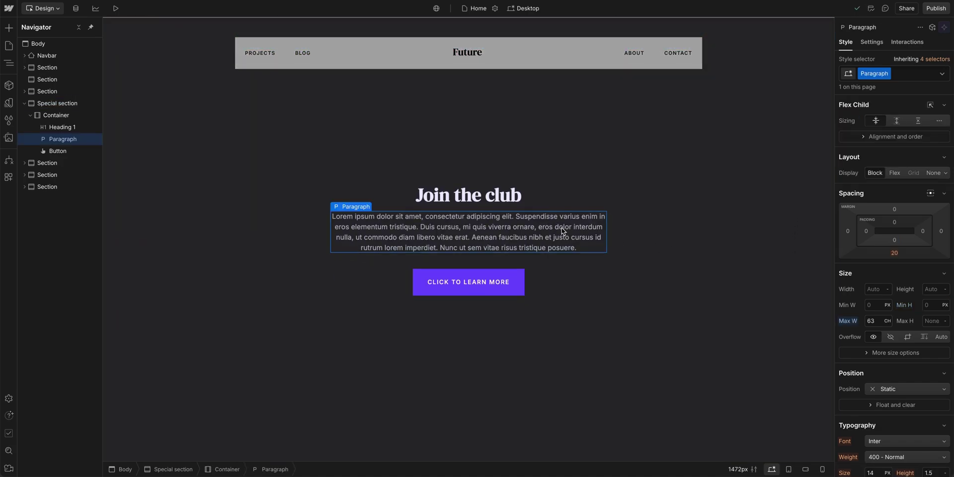
key("ctrl+d")
key("ctrl+d")
key("ctrl+d")
key("ctrl+d")
key("ctrl+d")
key("ctrl+d")
key("ctrl+d")
key("ctrl+d")
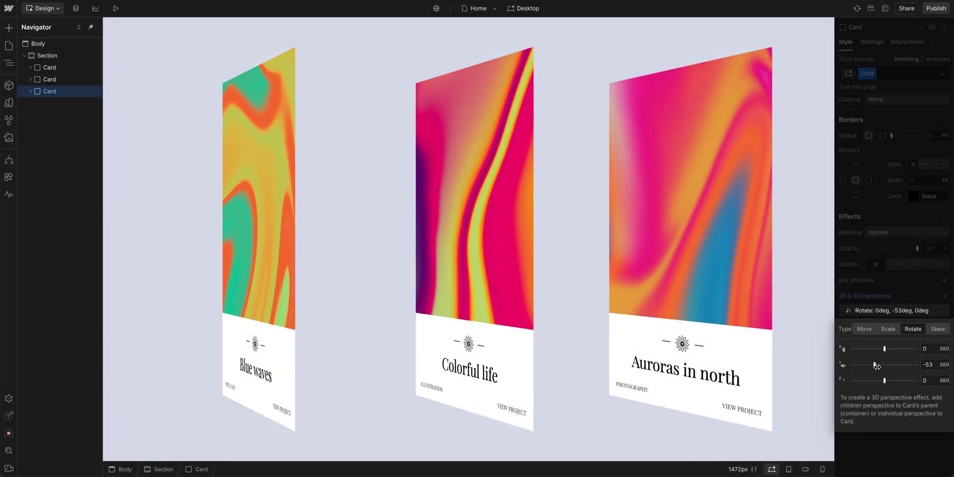
Add a Rotate transform of -55deg on the Y axis to the Card class
left_click_drag(889, 365, 883, 365)
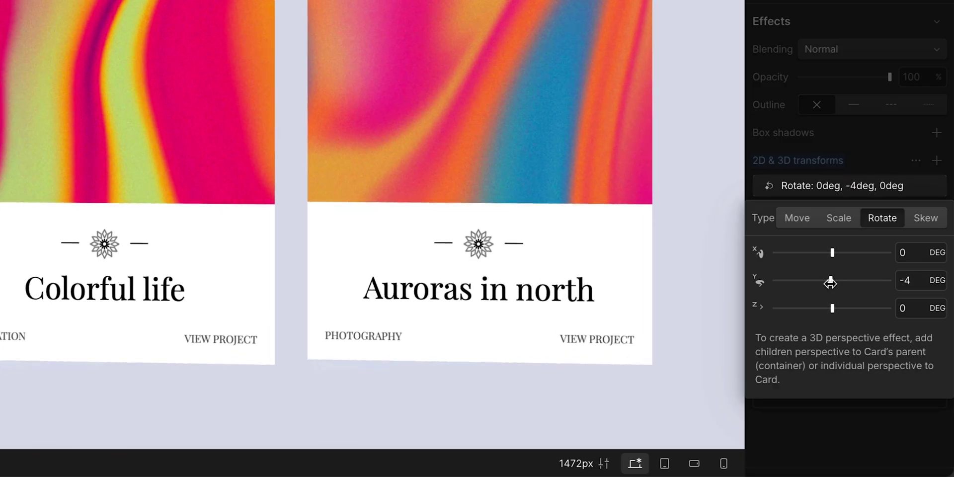
left_click_drag(829, 282, 810, 282)
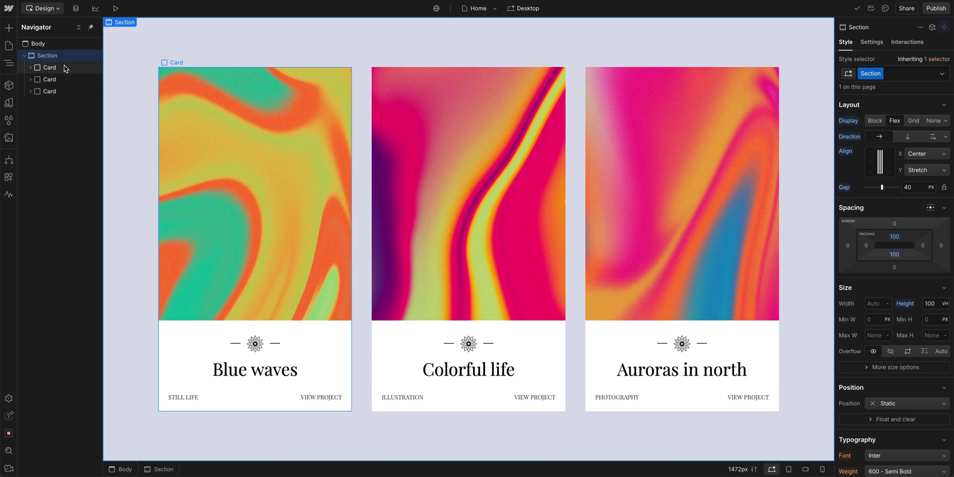
left_click(63, 68)
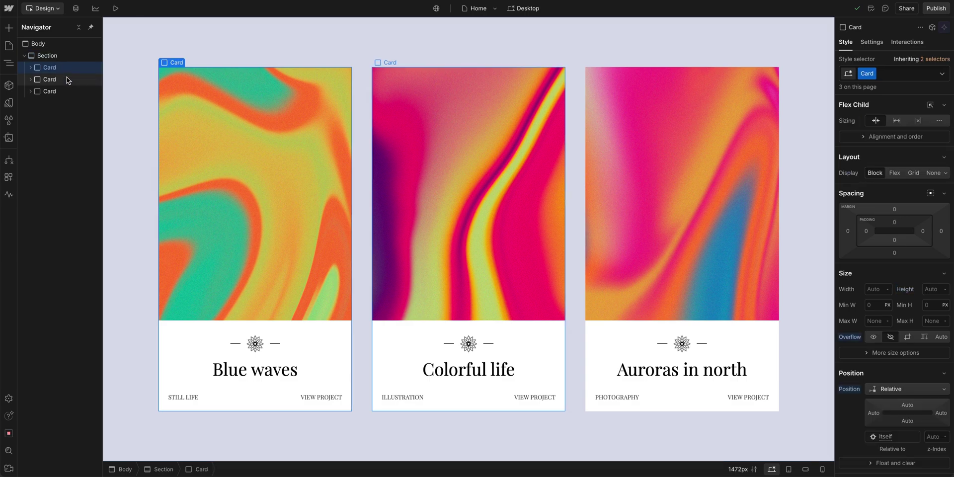
left_click(69, 92)
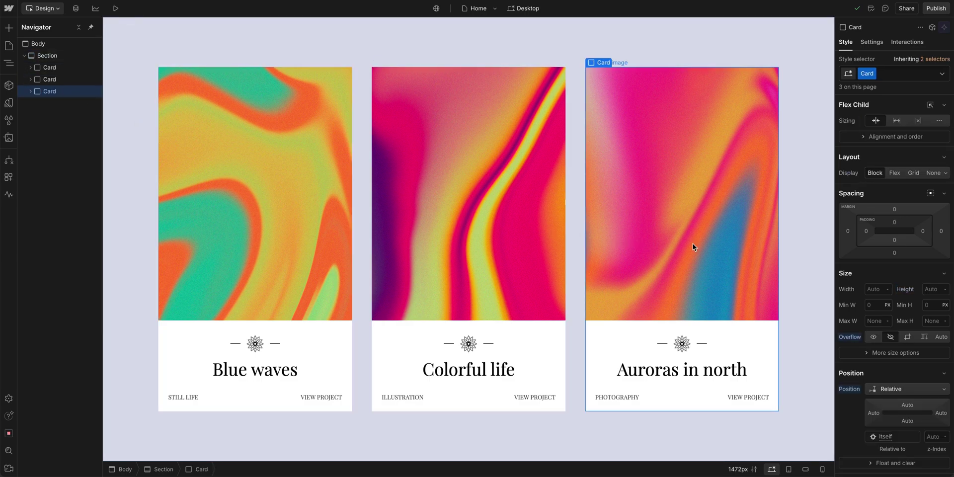
scroll(889, 267, "down", 10)
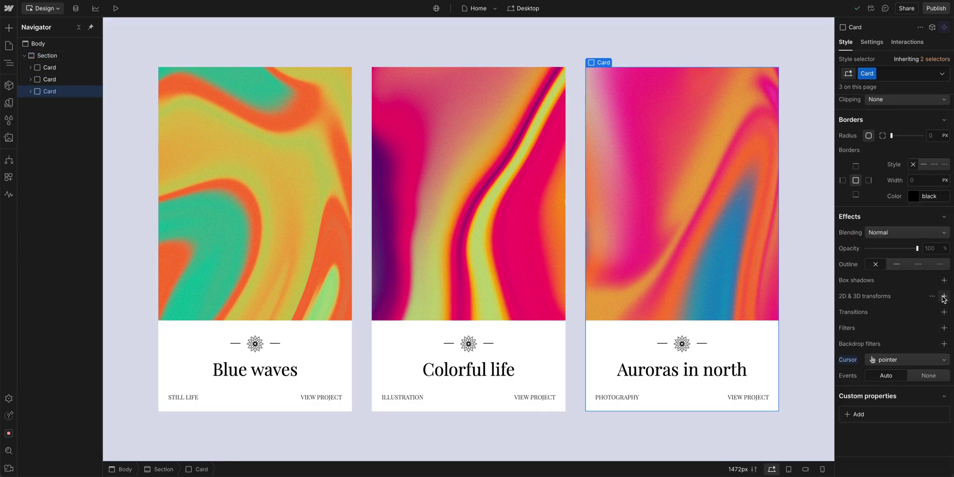
left_click(944, 296)
left_click(914, 330)
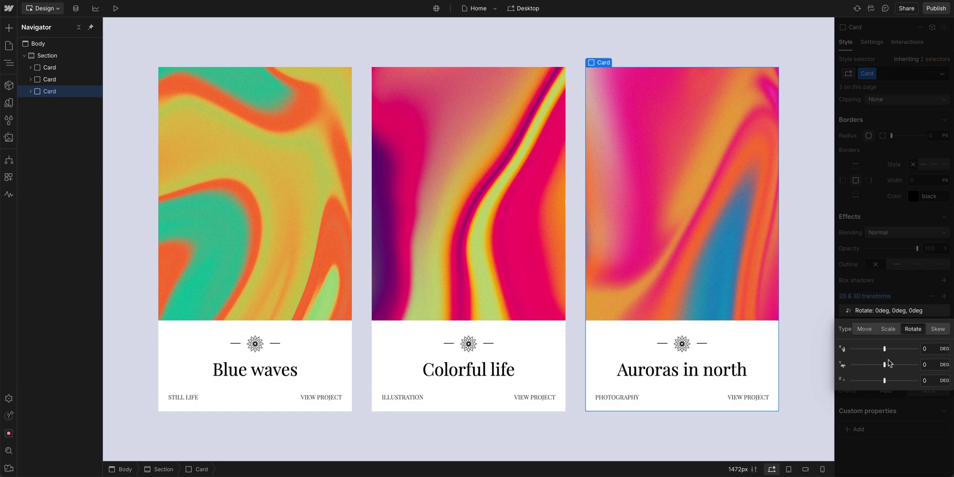
left_click_drag(889, 363, 874, 365)
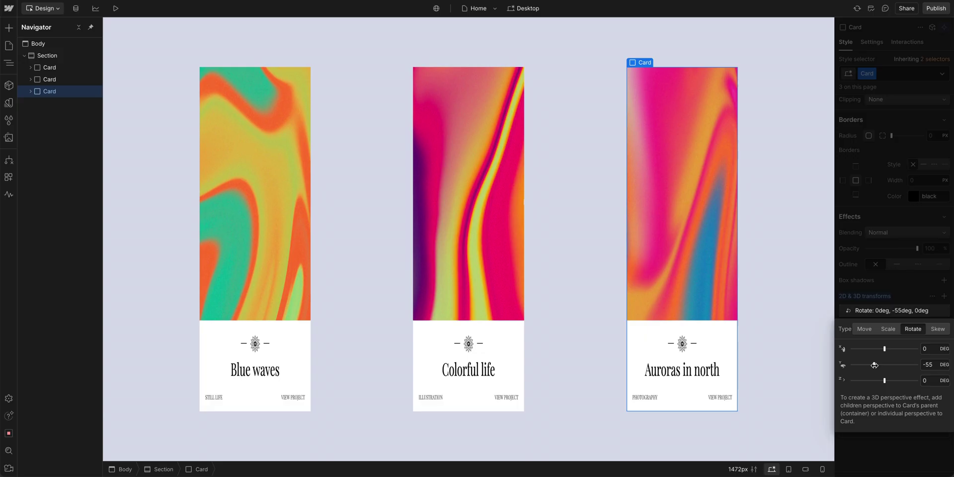
left_click(908, 290)
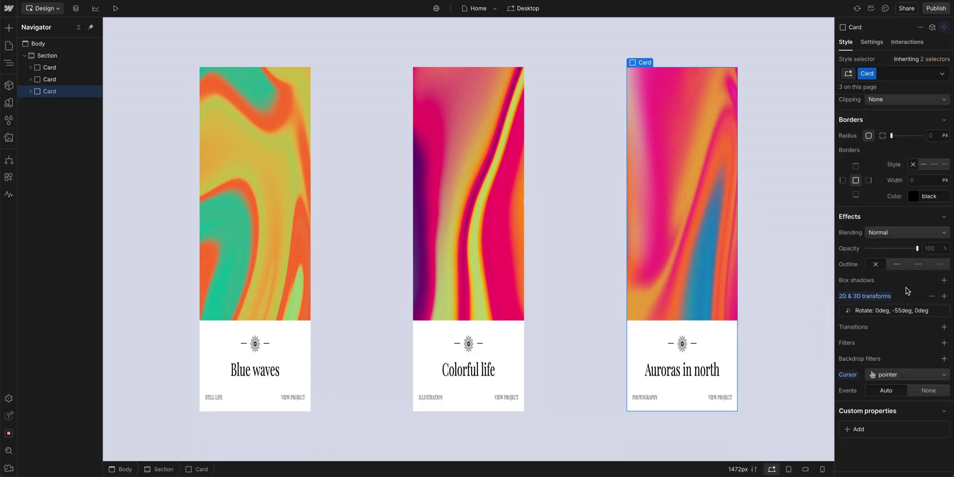
left_click(792, 250)
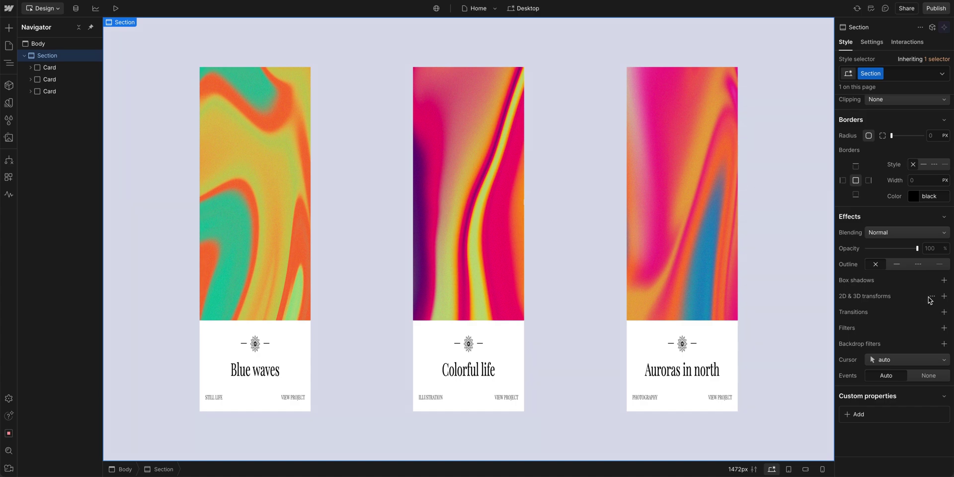
Set the section's Children perspective distance to 771px in transform settings
left_click(931, 297)
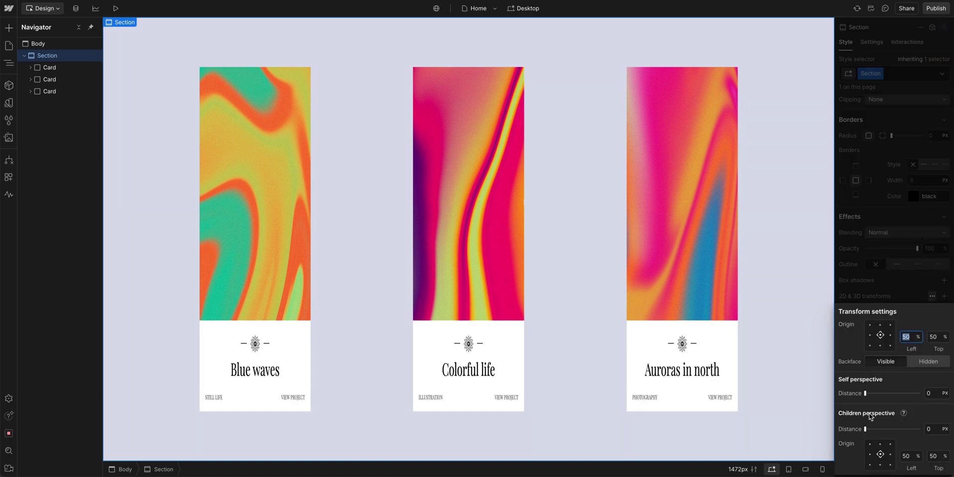
mouse_move(867, 431)
left_mouse_down()
mouse_move(914, 428)
mouse_move(875, 431)
left_mouse_up()
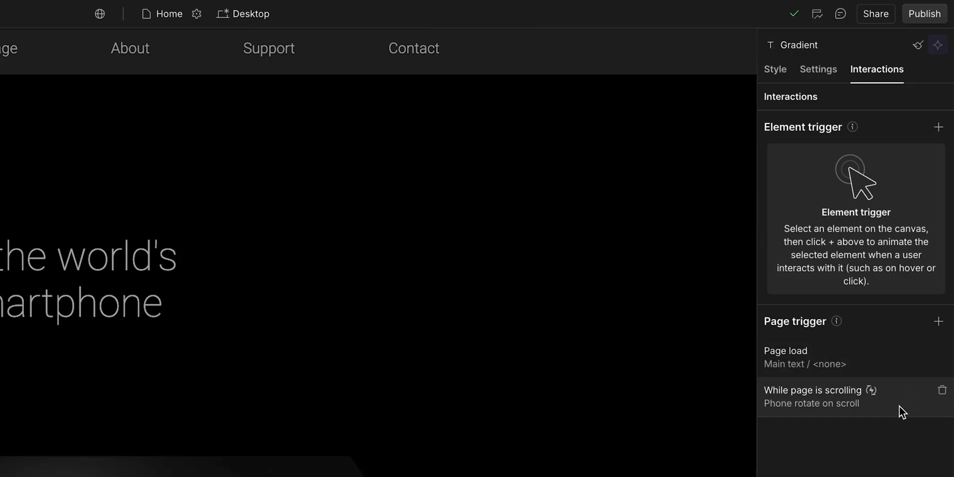
Inspect the Phone rotate On scroll settings and scroll the preview to watch the rotation
left_click(899, 407)
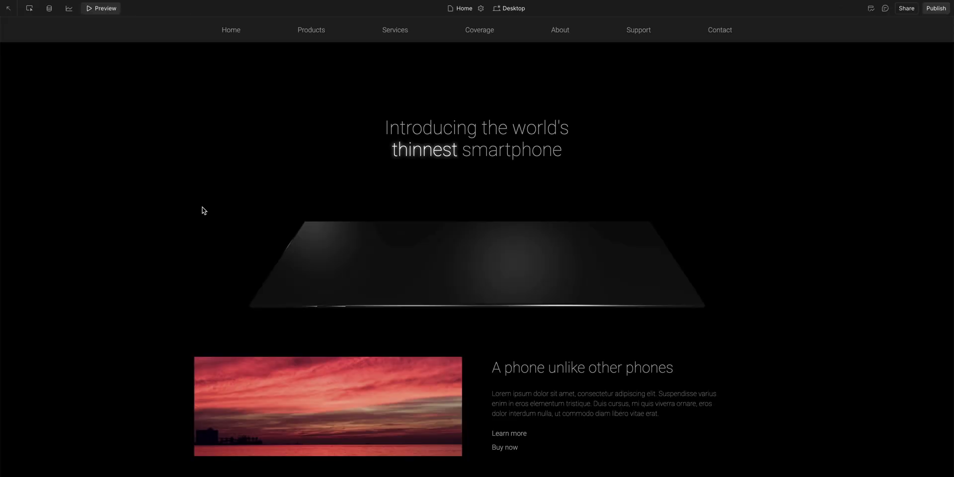
scroll(202, 209, "down", 2)
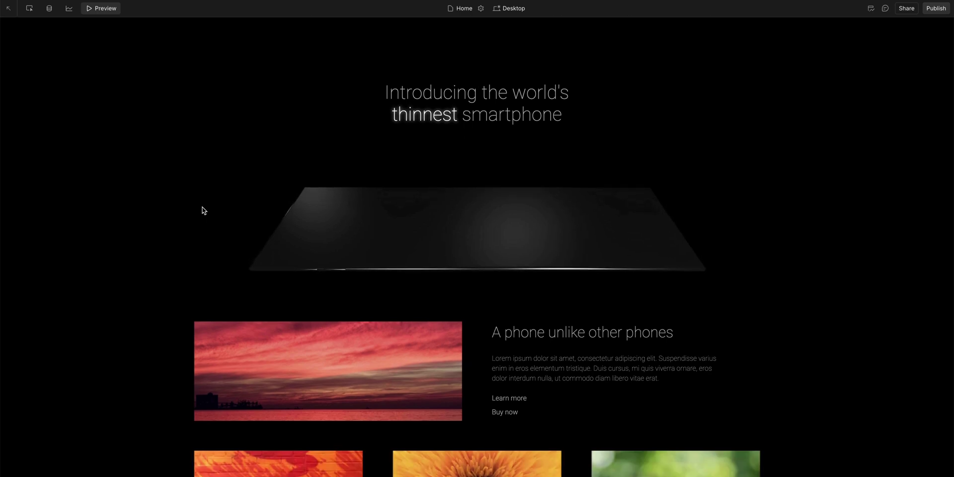
scroll(202, 209, "down", 3)
scroll(203, 210, "up", 2)
scroll(202, 209, "up", 1)
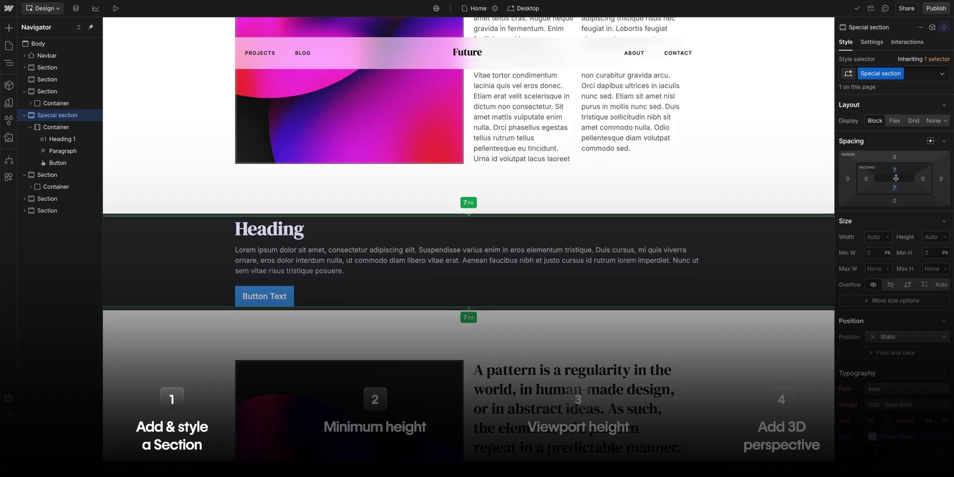
Add vertical padding, Min H 100vh to the Special section, and 1505px children perspective to the cards' section
left_click_drag(895, 184, 896, 197)
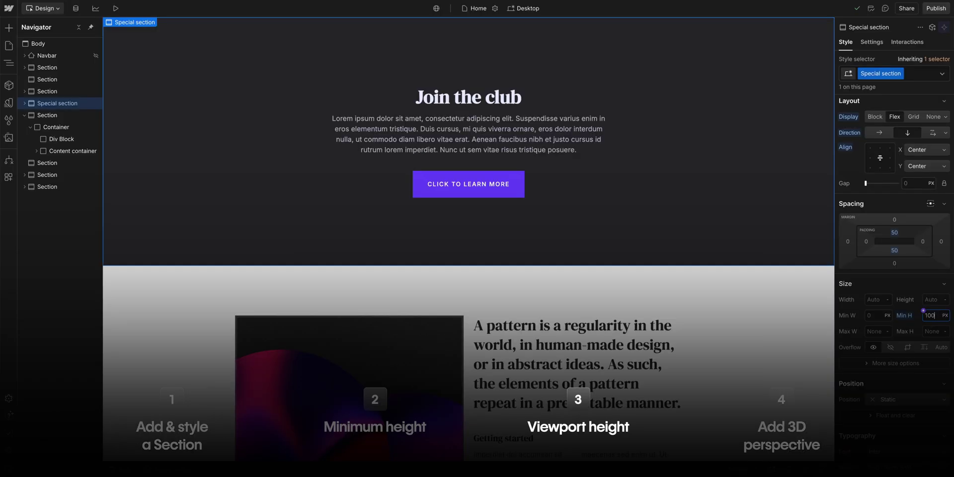
type("vh")
key("Return")
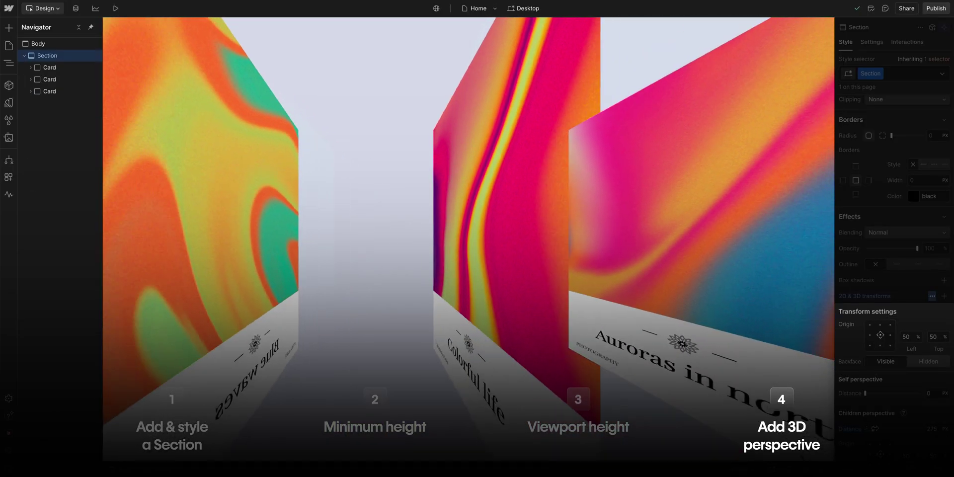
left_click_drag(886, 428, 894, 428)
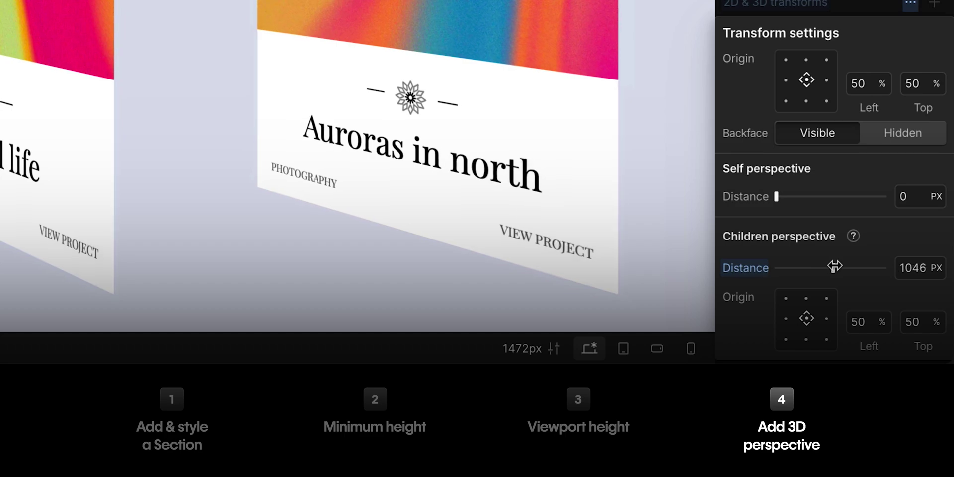